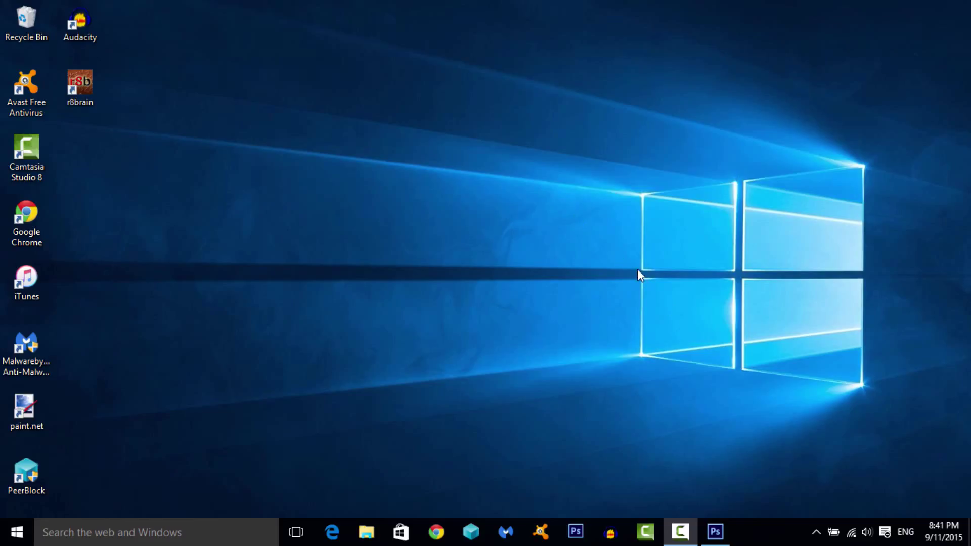
Step: Open intel-core-i7-4770k-box-shot_400-Wide.jpg from the Pictures folder
{"action": "left_click", "coordinate": [714, 533]}
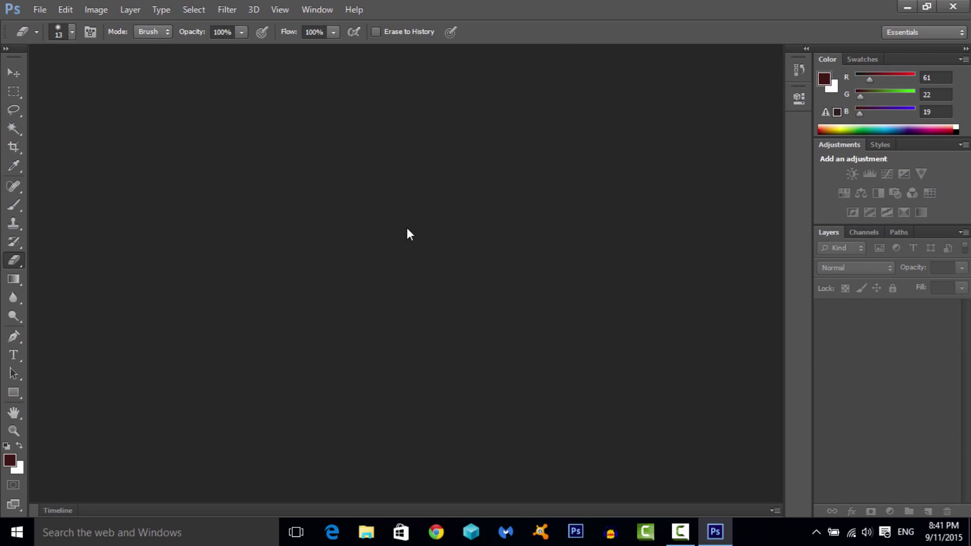
{"action": "left_click", "coordinate": [41, 9]}
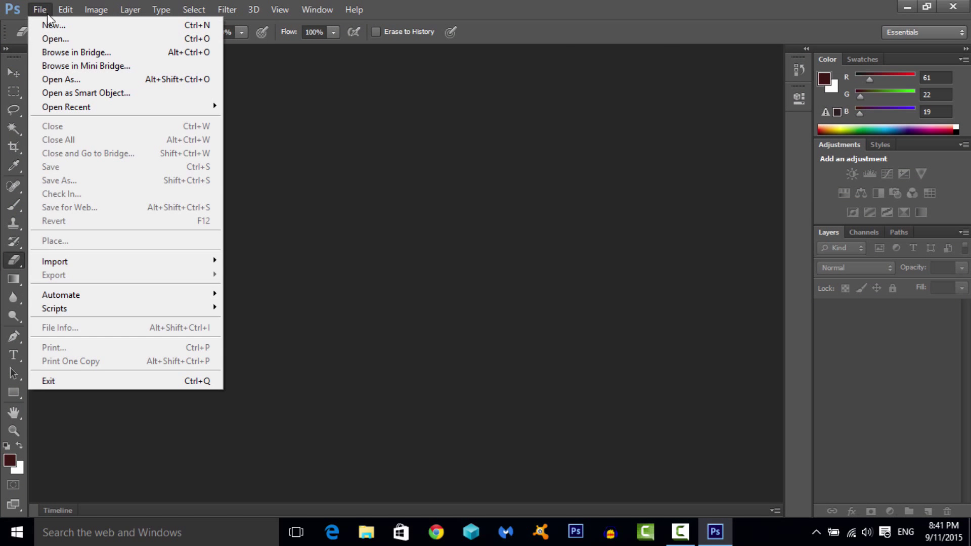
{"action": "left_click", "coordinate": [53, 38]}
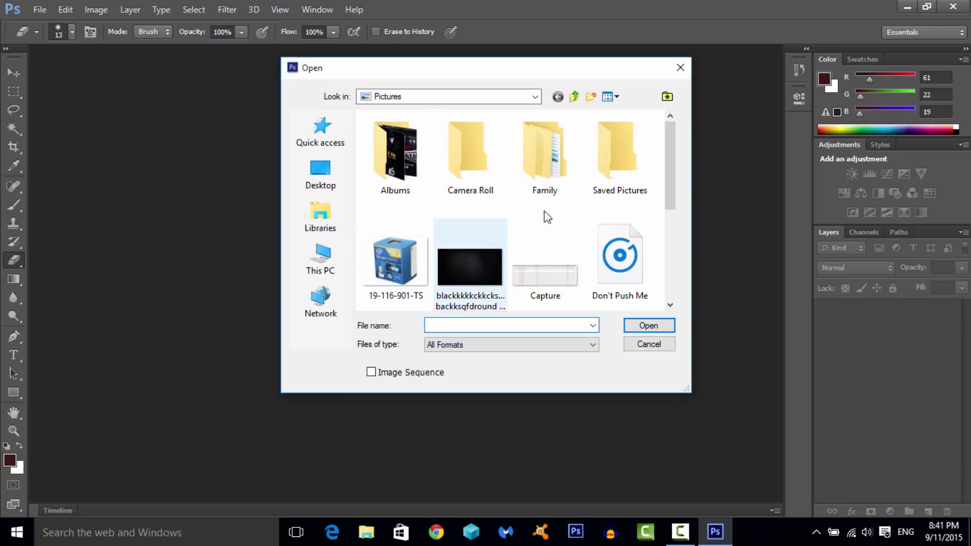
{"action": "left_click_drag", "start_coordinate": [670, 159], "coordinate": [670, 225]}
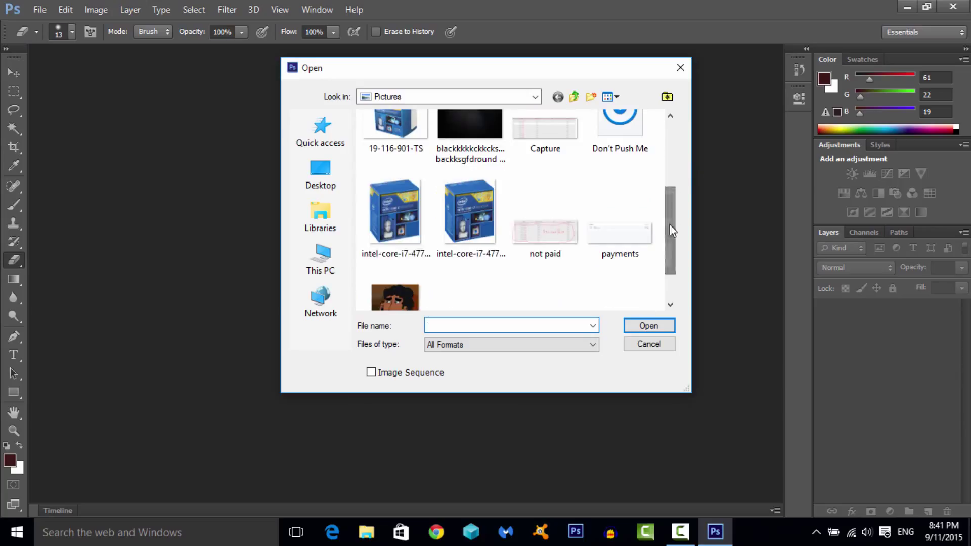
{"action": "double_click", "coordinate": [391, 219]}
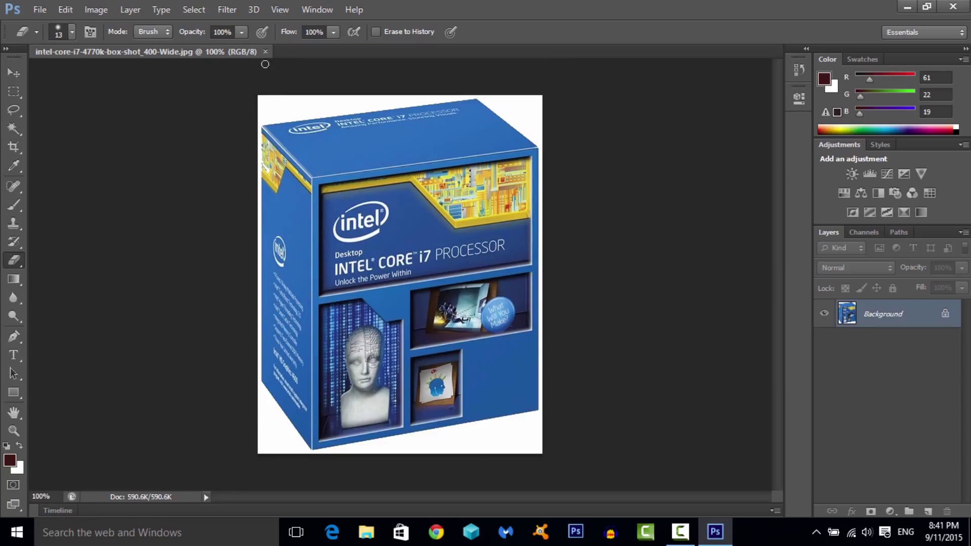
Step: Marquee-select the entire box photo and create a transparent 400 × 504 px, 350 ppi document
{"action": "left_click", "coordinate": [19, 100]}
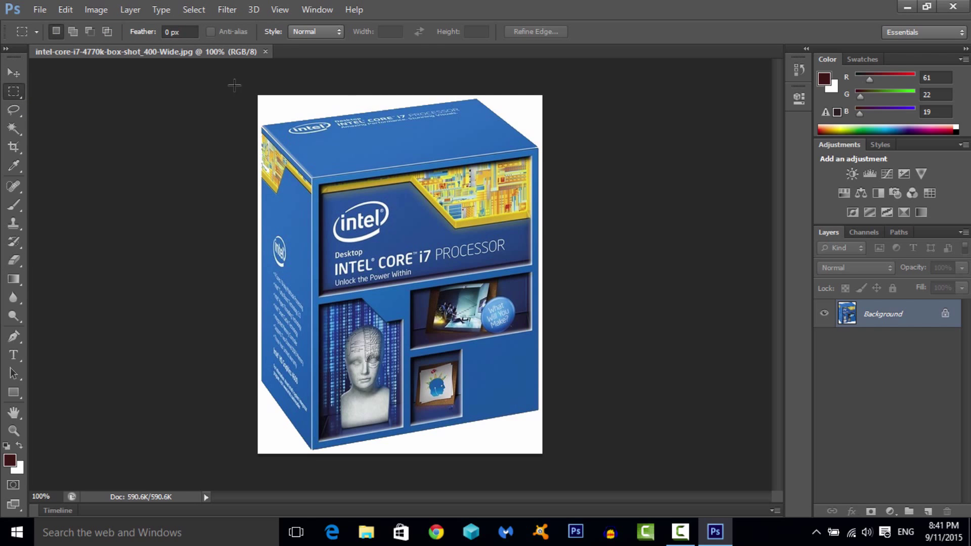
{"action": "left_click_drag", "start_coordinate": [256, 93], "coordinate": [560, 475]}
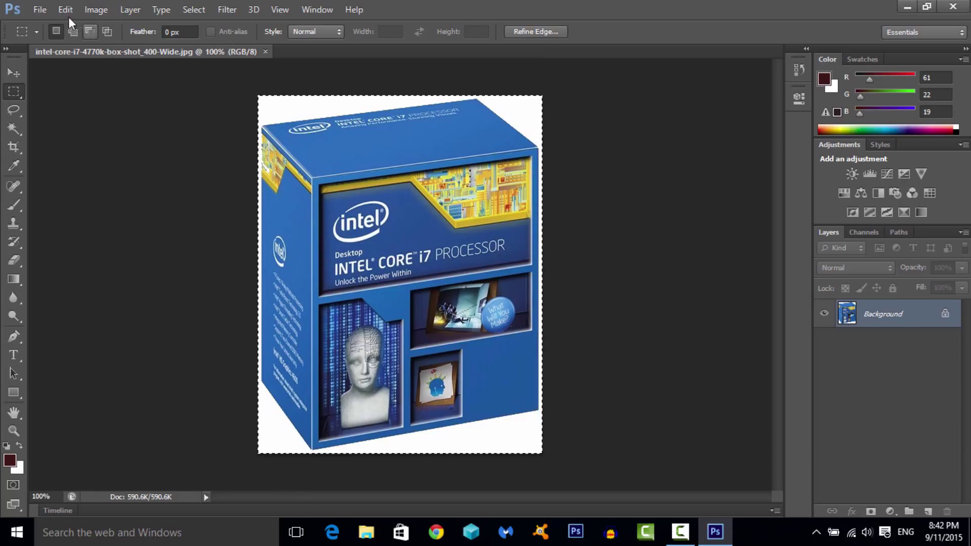
{"action": "left_click", "coordinate": [44, 11]}
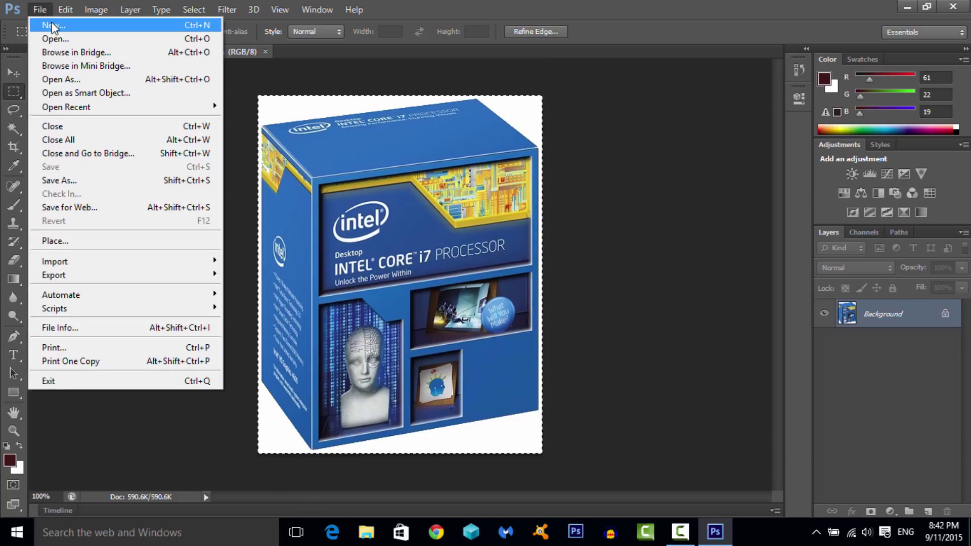
{"action": "left_click", "coordinate": [51, 24]}
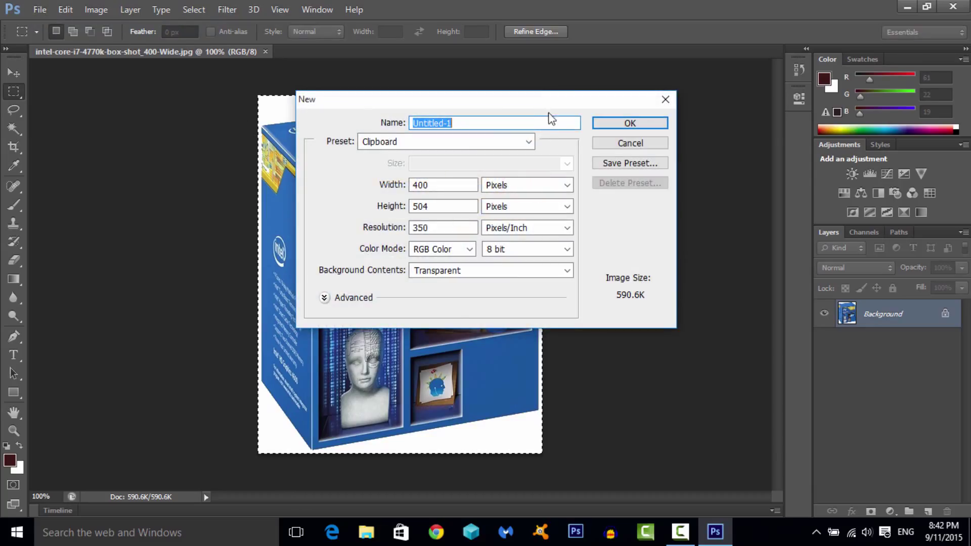
{"action": "left_click", "coordinate": [444, 273]}
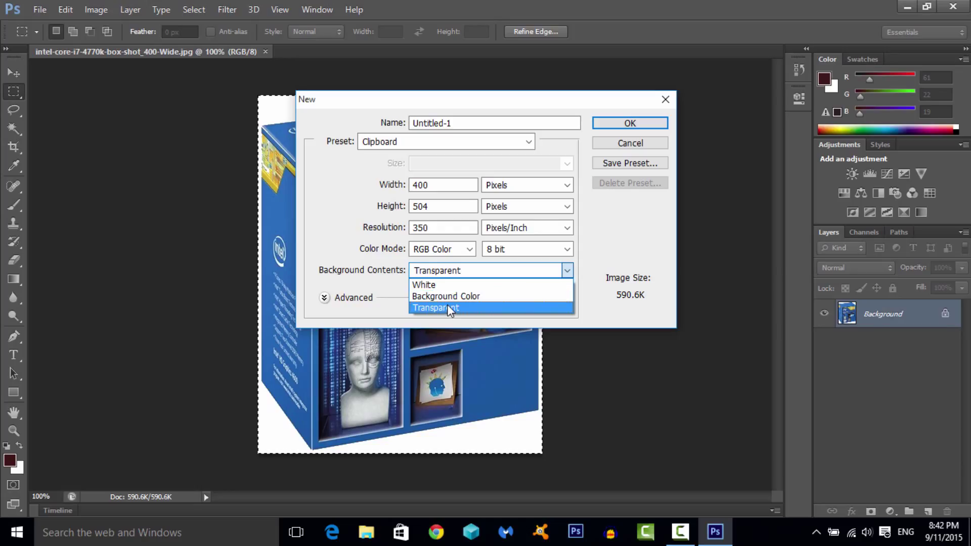
{"action": "left_click", "coordinate": [449, 308]}
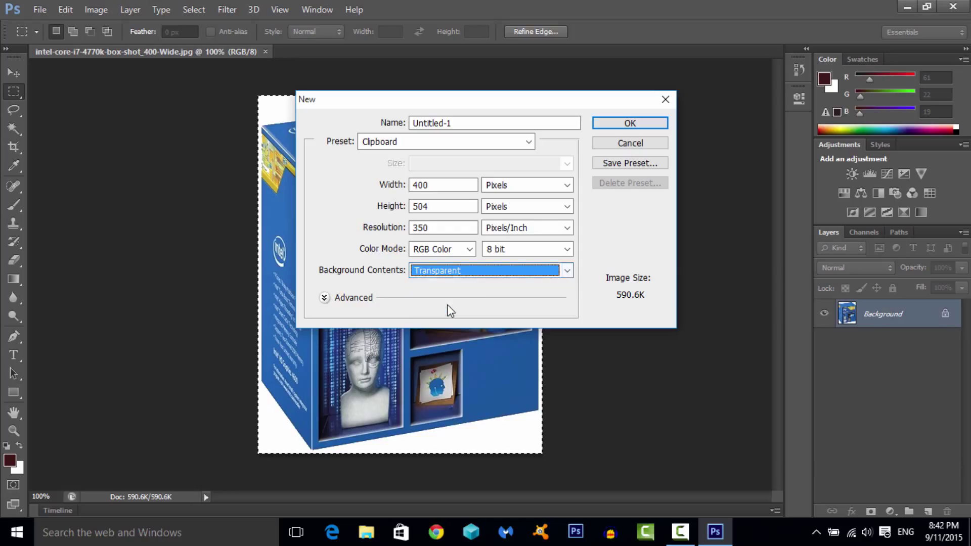
{"action": "left_click", "coordinate": [630, 124]}
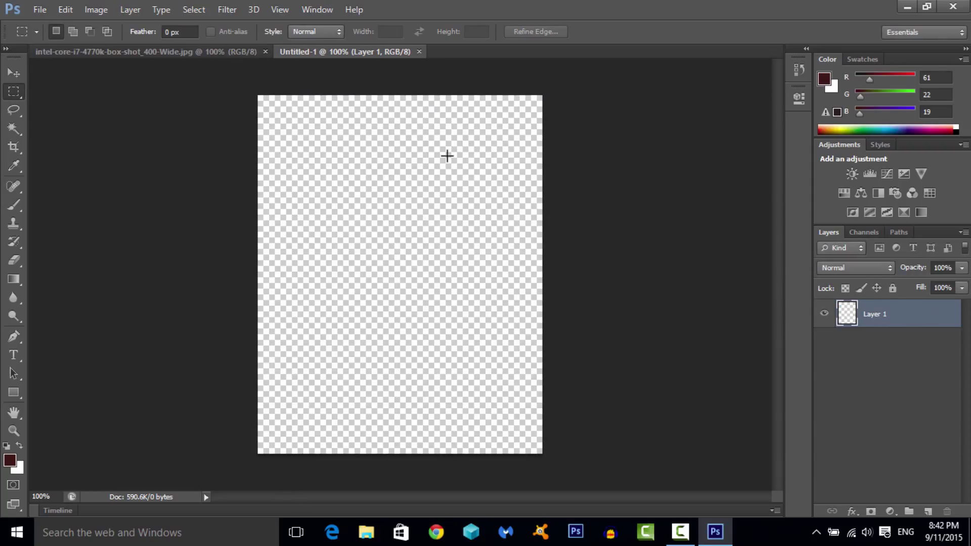
Step: Paste the box image into Untitled-1 as Layer 1
{"action": "key", "text": "ctrl+v"}
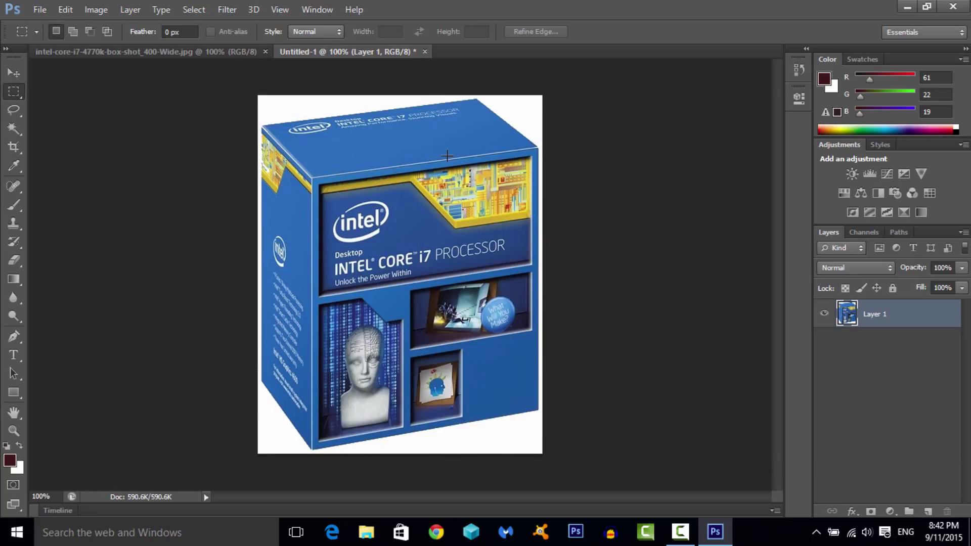
{"action": "left_click", "coordinate": [65, 10]}
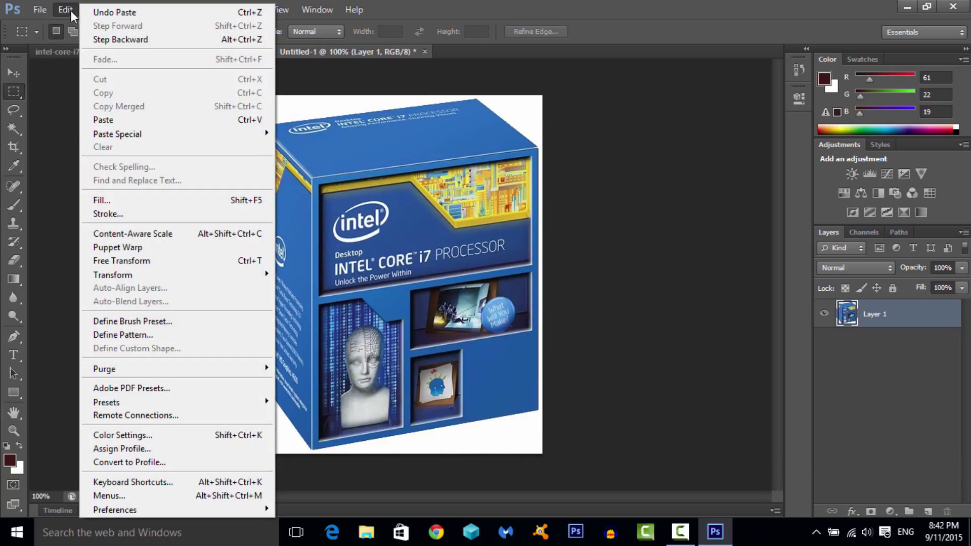
{"action": "left_click", "coordinate": [60, 130]}
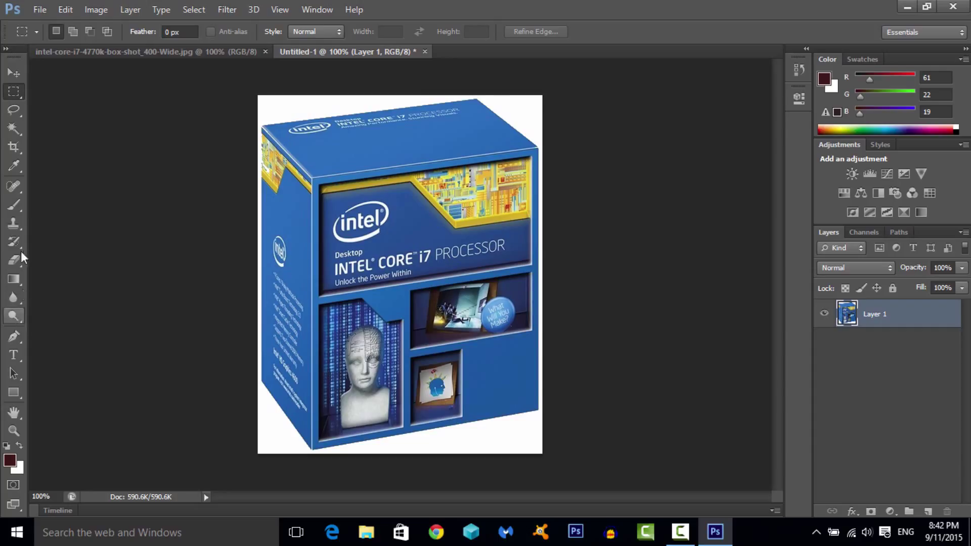
Step: Switch between the Magic Wand and Quick Selection tools in the selection tool flyout
{"action": "left_click", "coordinate": [14, 129]}
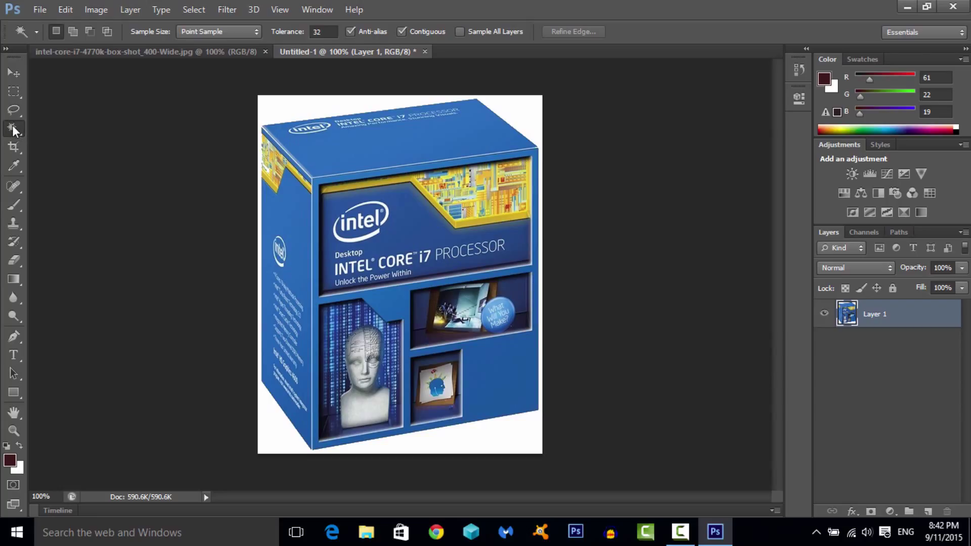
{"action": "right_click", "coordinate": [17, 133]}
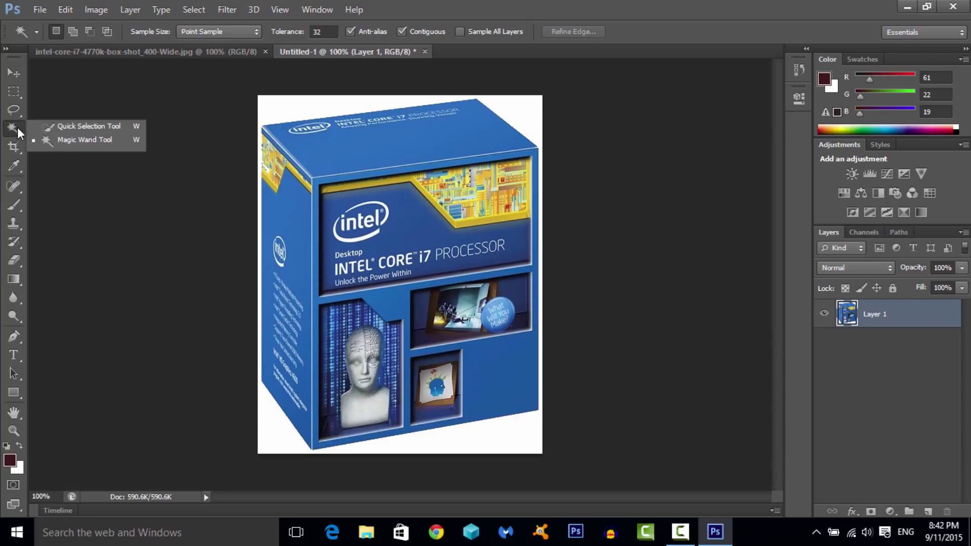
{"action": "left_click", "coordinate": [75, 127]}
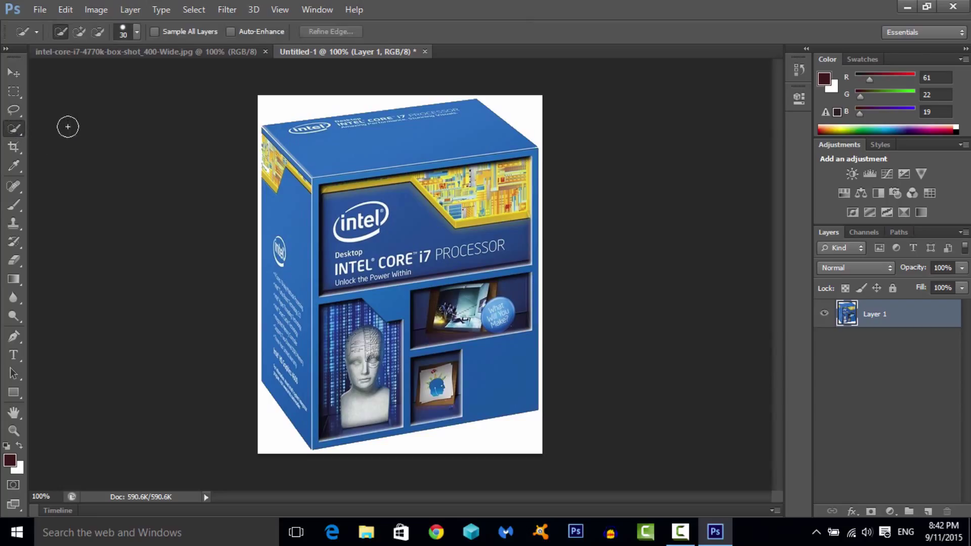
{"action": "right_click", "coordinate": [16, 128]}
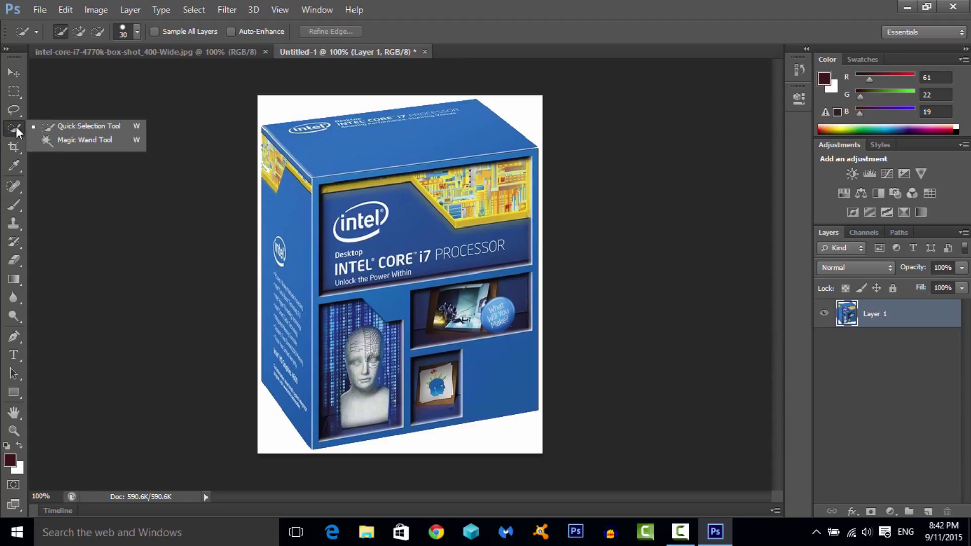
Step: Select the white background around the box with the Magic Wand, delete it, and deselect
{"action": "left_click", "coordinate": [73, 139]}
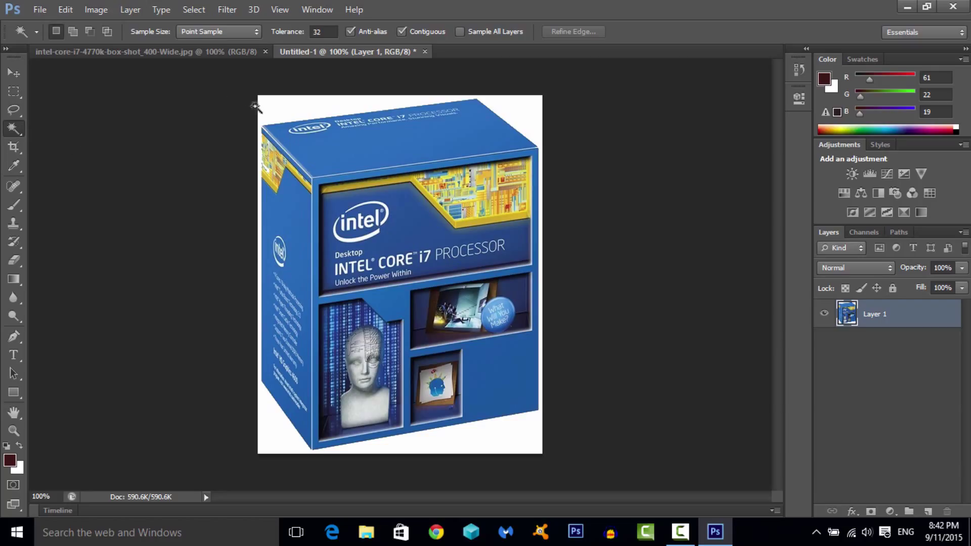
{"action": "left_click", "coordinate": [268, 107]}
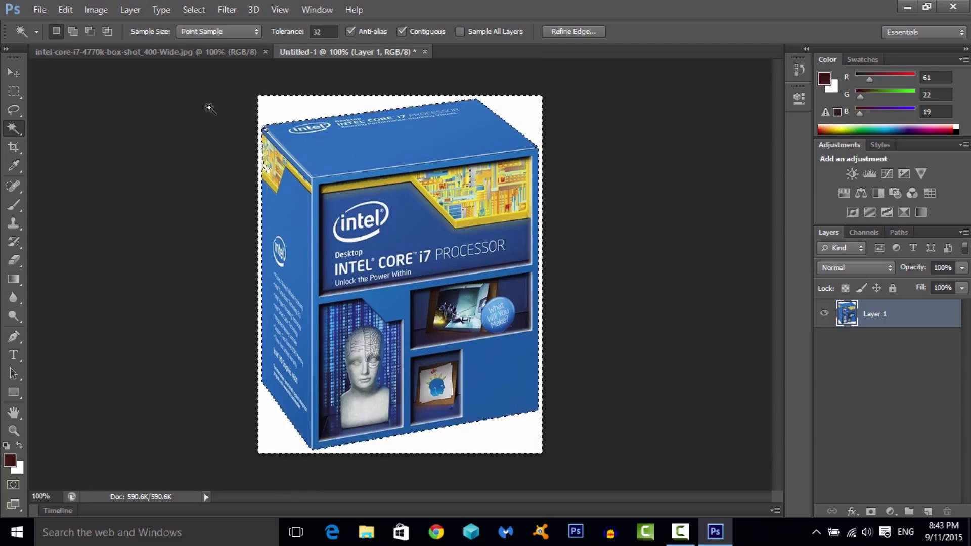
{"action": "key", "text": "Delete"}
{"action": "key", "text": "ctrl+d"}
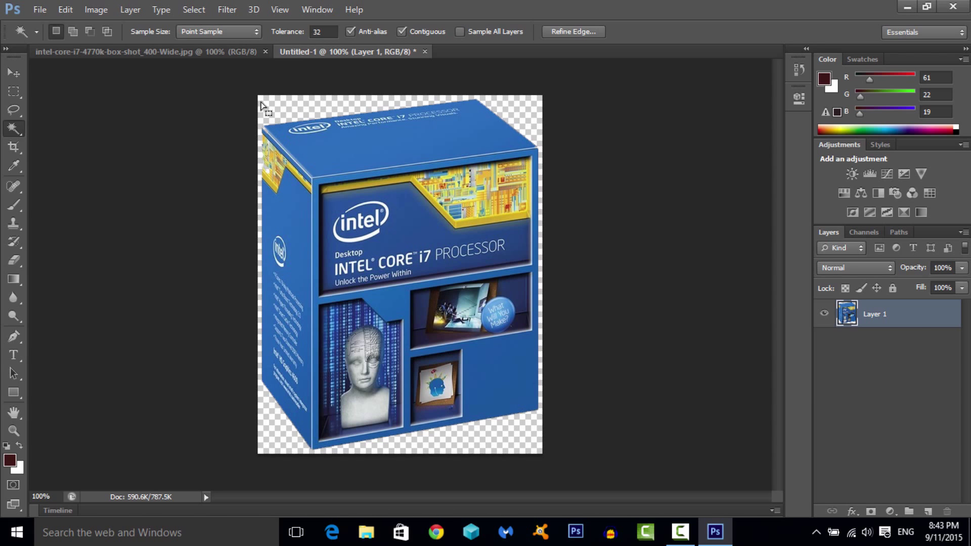
Step: Start a Save As of the cutout in Photoshop PSD format, then cancel it
{"action": "left_click", "coordinate": [40, 10]}
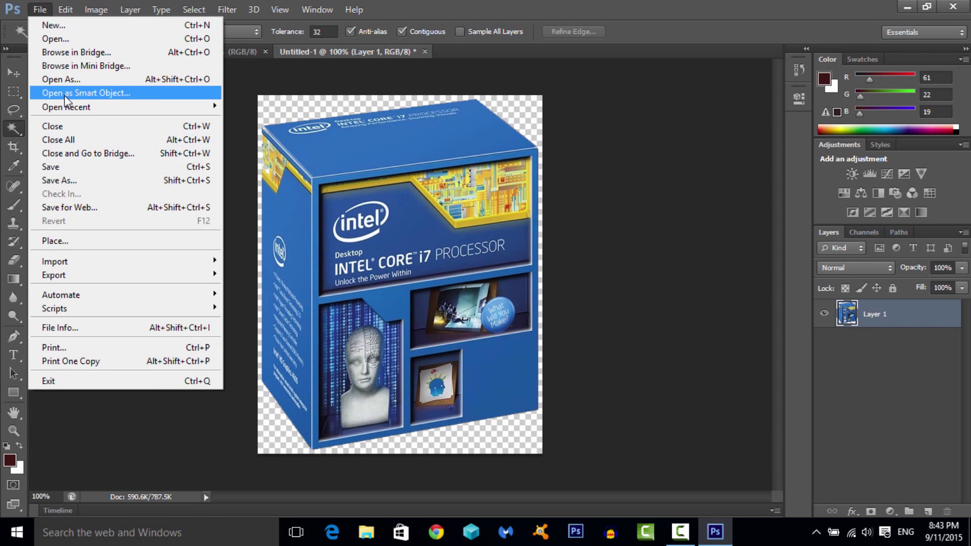
{"action": "left_click", "coordinate": [71, 180]}
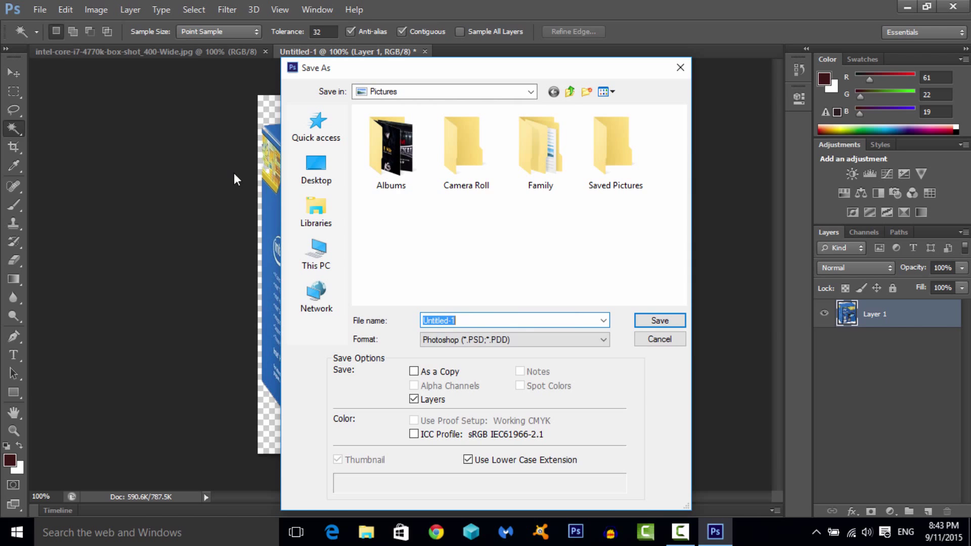
{"action": "left_click", "coordinate": [522, 340]}
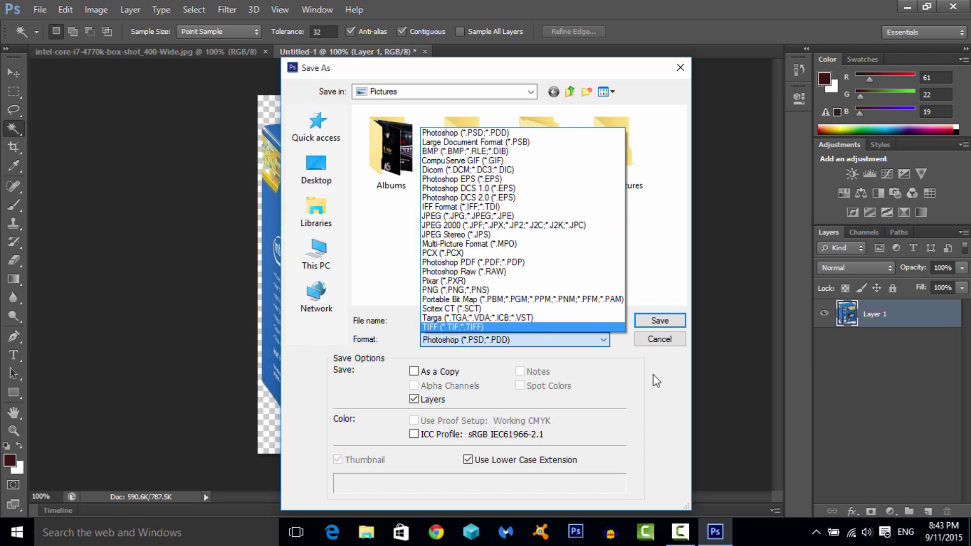
{"action": "left_click", "coordinate": [675, 390]}
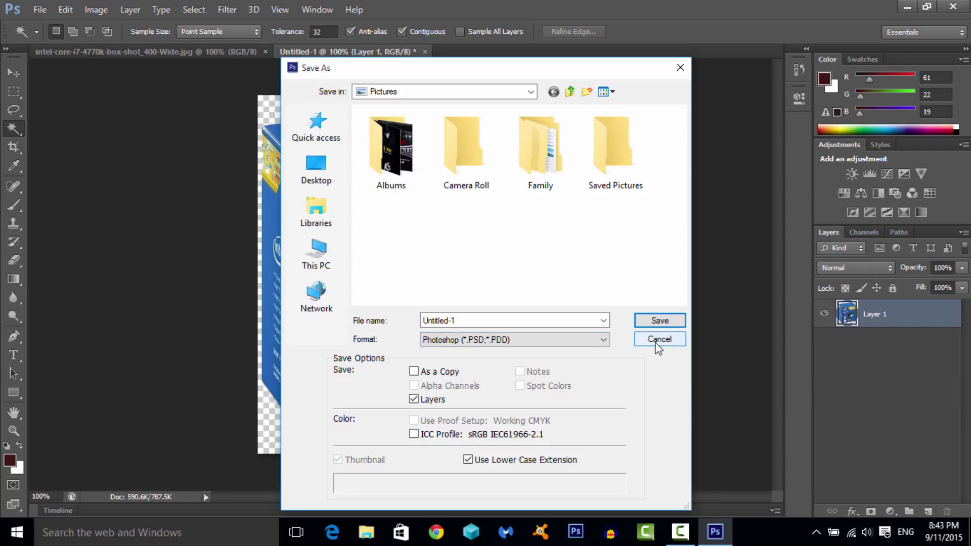
{"action": "left_click", "coordinate": [658, 339]}
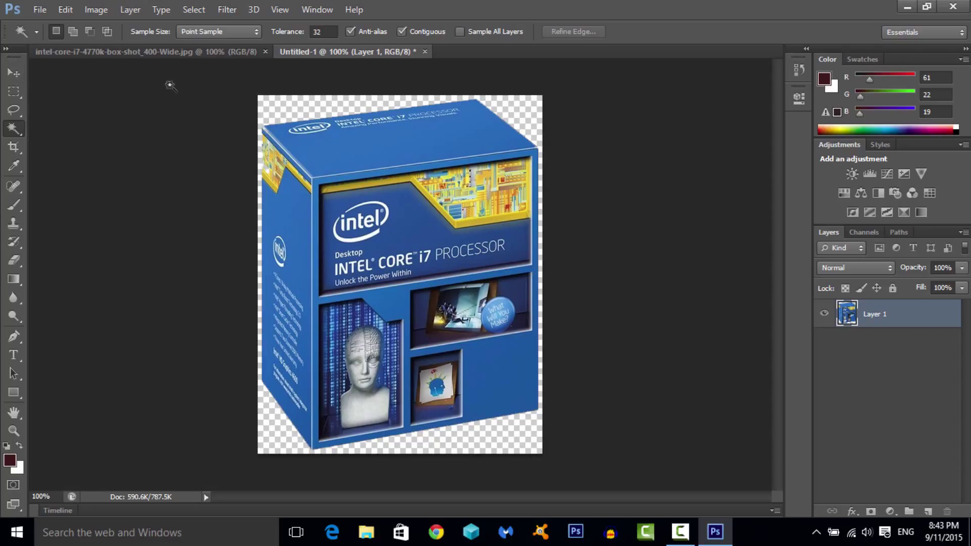
Step: Close the Intel box JPG and Untitled-1 without saving changes
{"action": "left_click", "coordinate": [265, 52]}
{"action": "left_click", "coordinate": [181, 52]}
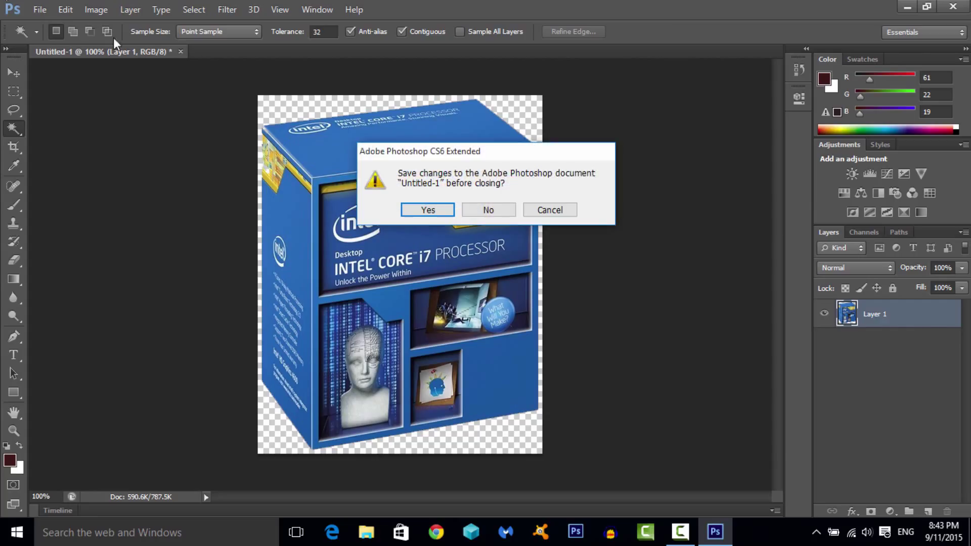
{"action": "left_click", "coordinate": [505, 211]}
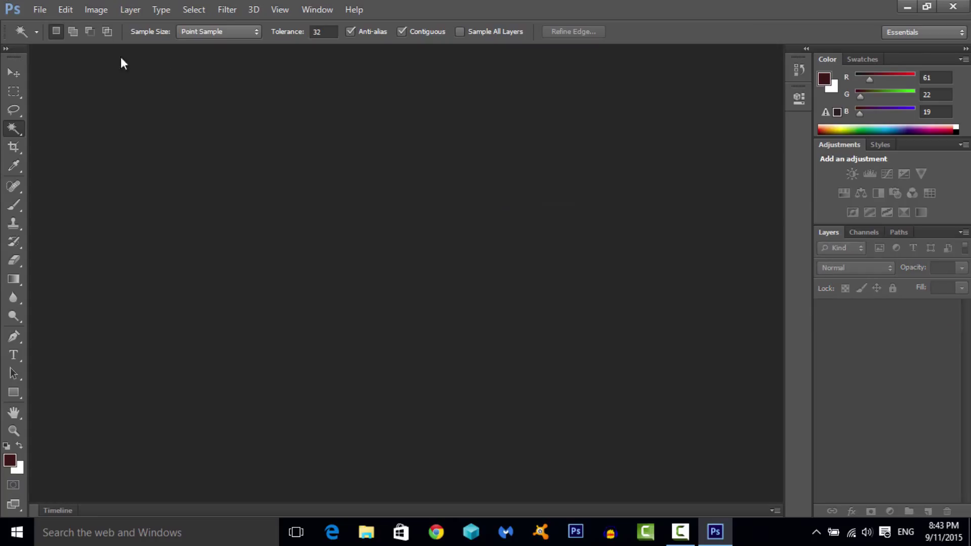
Step: Open the Rak.png cartoon portrait from the Pictures folder
{"action": "left_click", "coordinate": [40, 8]}
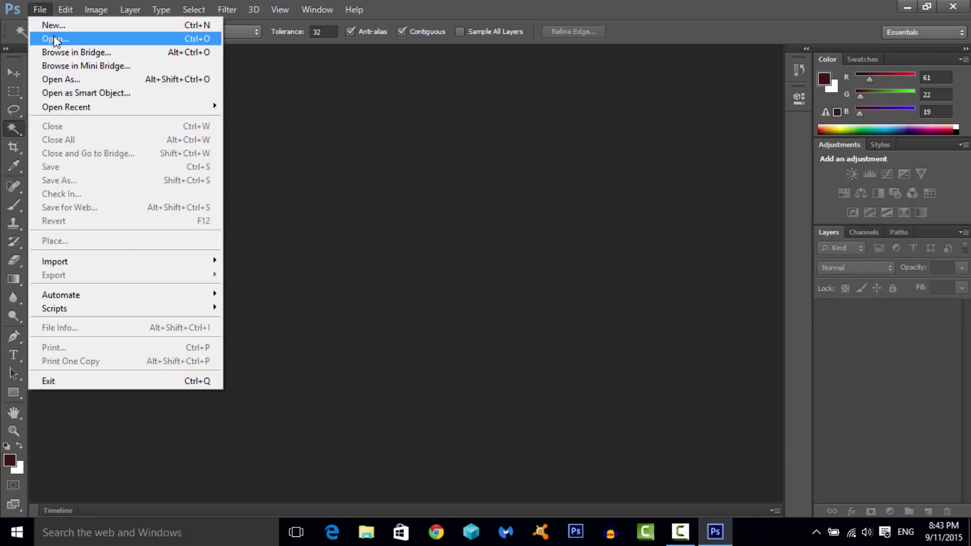
{"action": "left_click", "coordinate": [53, 38]}
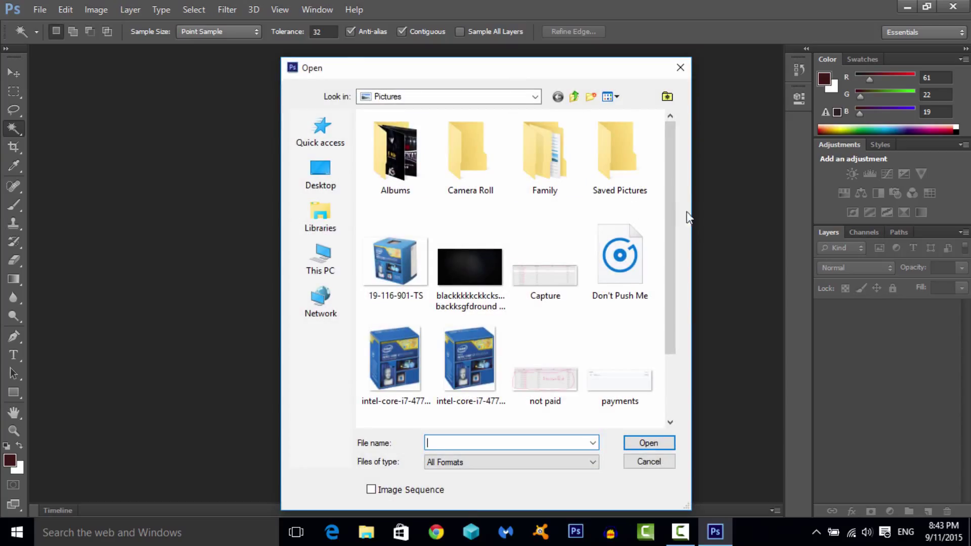
{"action": "left_click_drag", "start_coordinate": [672, 196], "coordinate": [678, 266]}
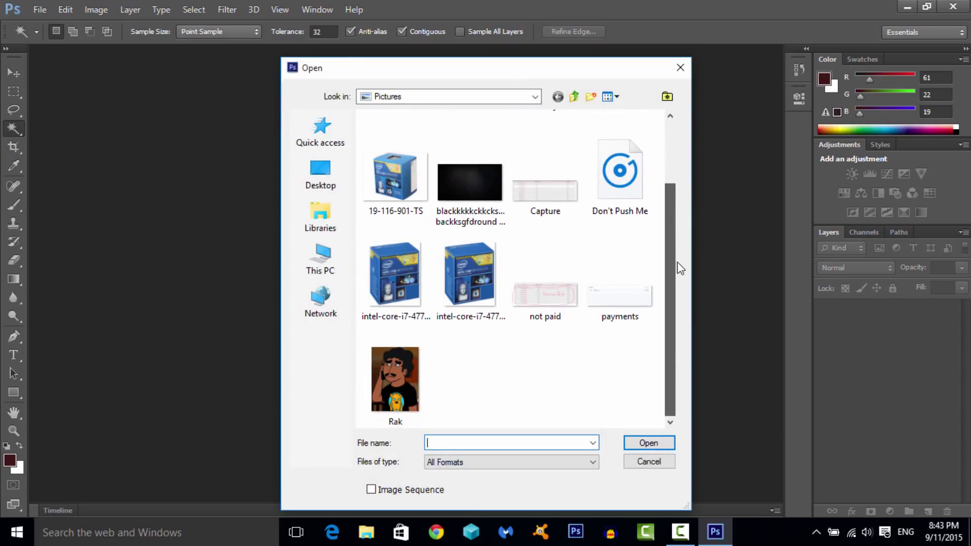
{"action": "double_click", "coordinate": [406, 370]}
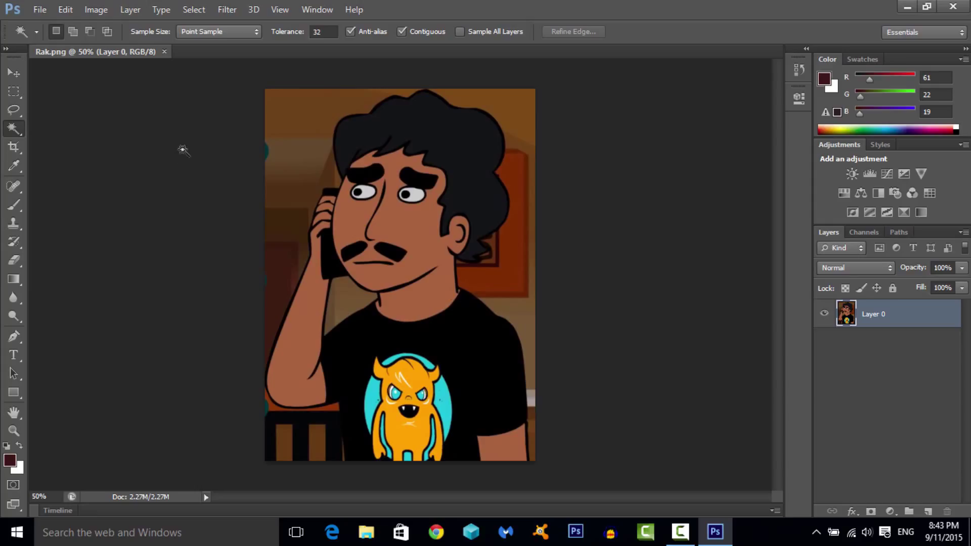
Step: Select the entire Rak cartoon and create a transparent 759 × 1045 px document from the Clipboard preset
{"action": "left_click", "coordinate": [16, 93]}
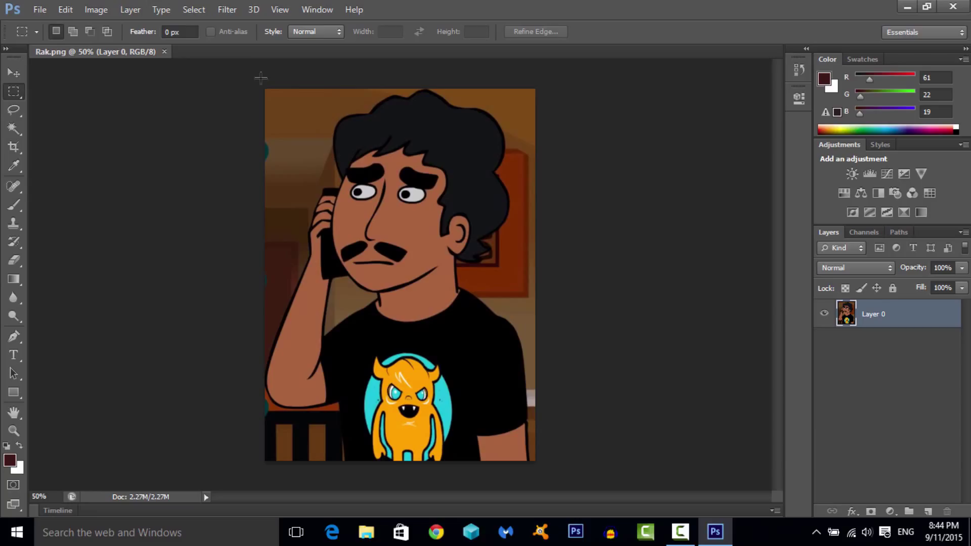
{"action": "left_click_drag", "start_coordinate": [264, 89], "coordinate": [578, 481]}
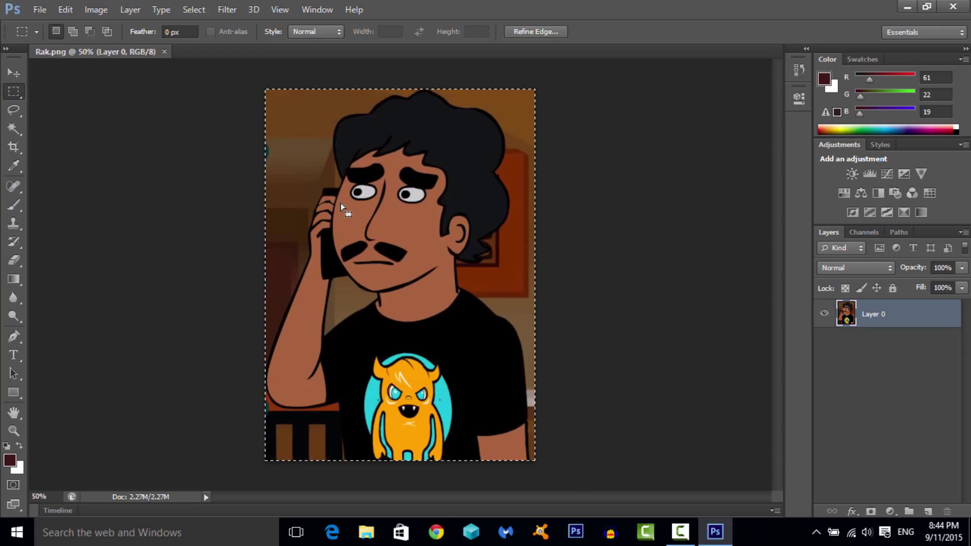
{"action": "left_click", "coordinate": [47, 8]}
{"action": "left_click", "coordinate": [50, 27]}
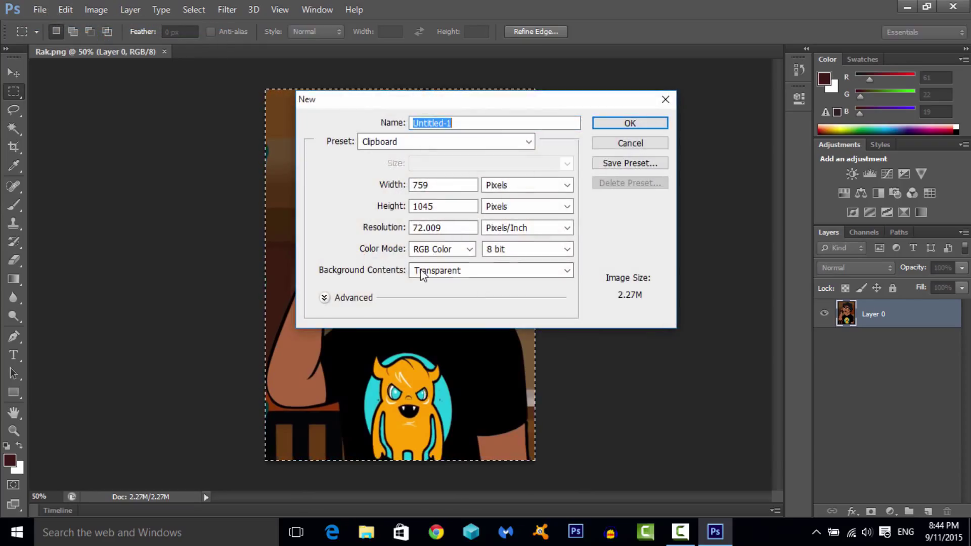
{"action": "left_click", "coordinate": [611, 120]}
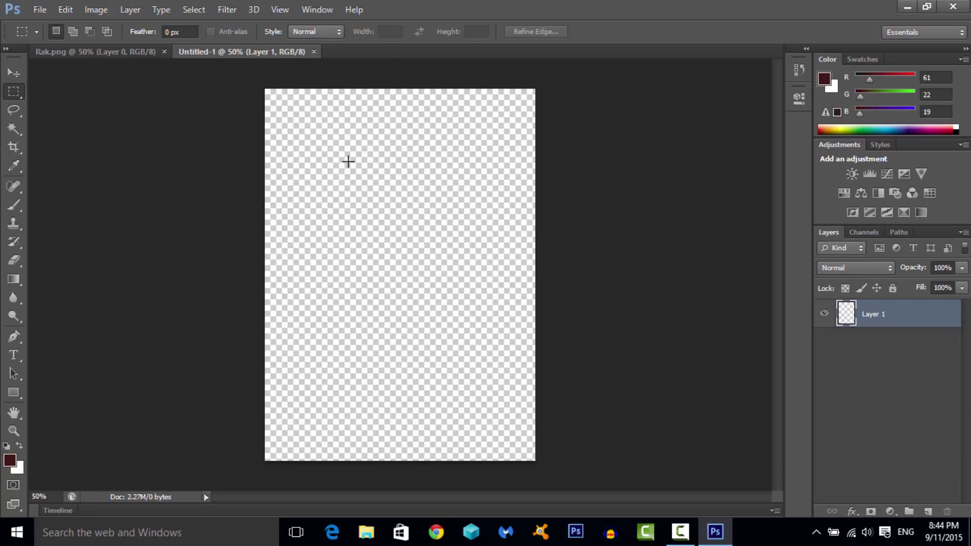
Step: Paste the Rak cartoon onto Layer 1 of Untitled-1 and switch to the Magic Wand
{"action": "key", "text": "ctrl+v"}
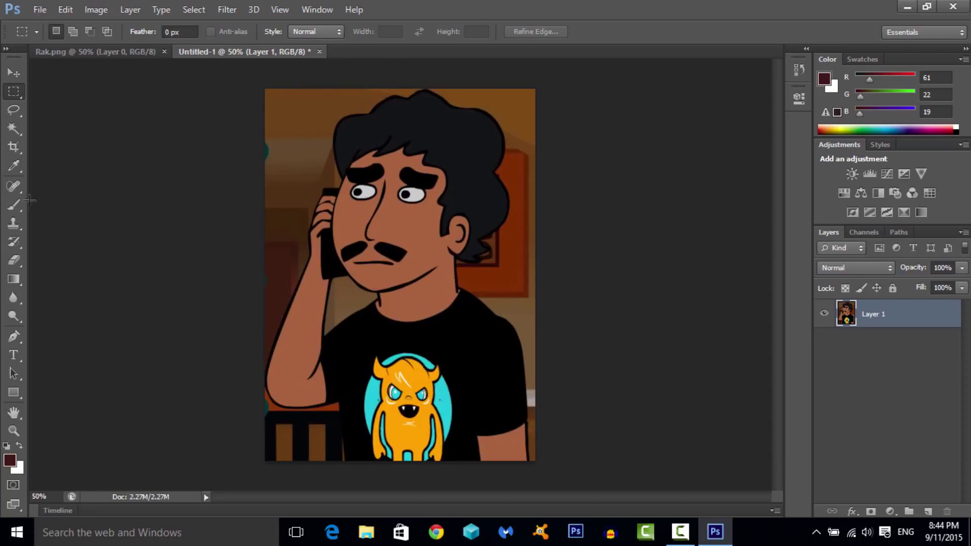
{"action": "left_click", "coordinate": [15, 130]}
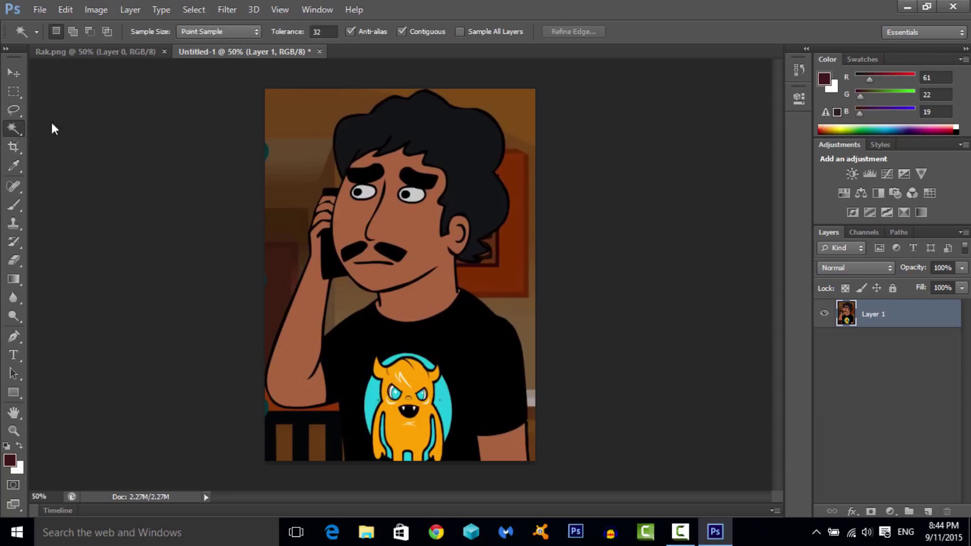
Step: Delete the brown background at the top-left and lower-left of the figure
{"action": "left_click", "coordinate": [293, 118]}
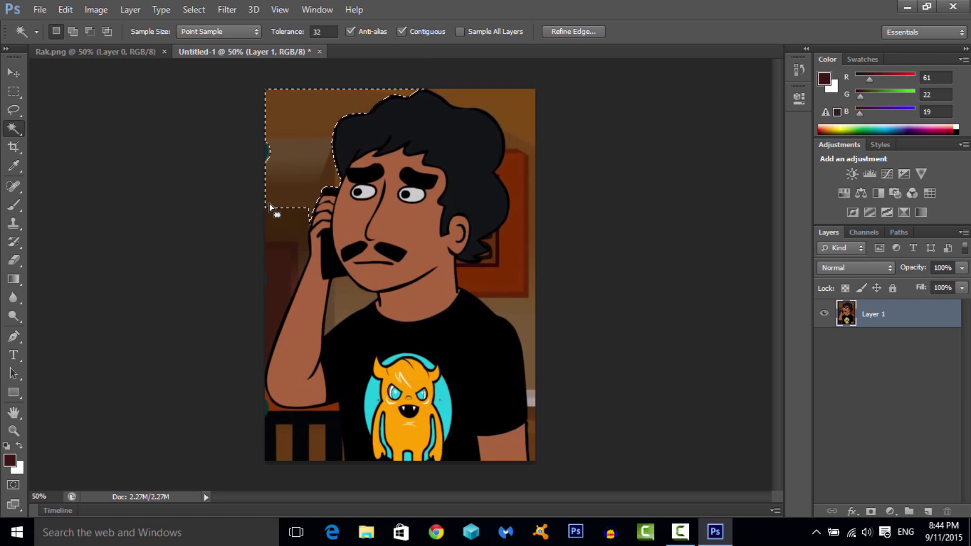
{"action": "key", "text": "Delete"}
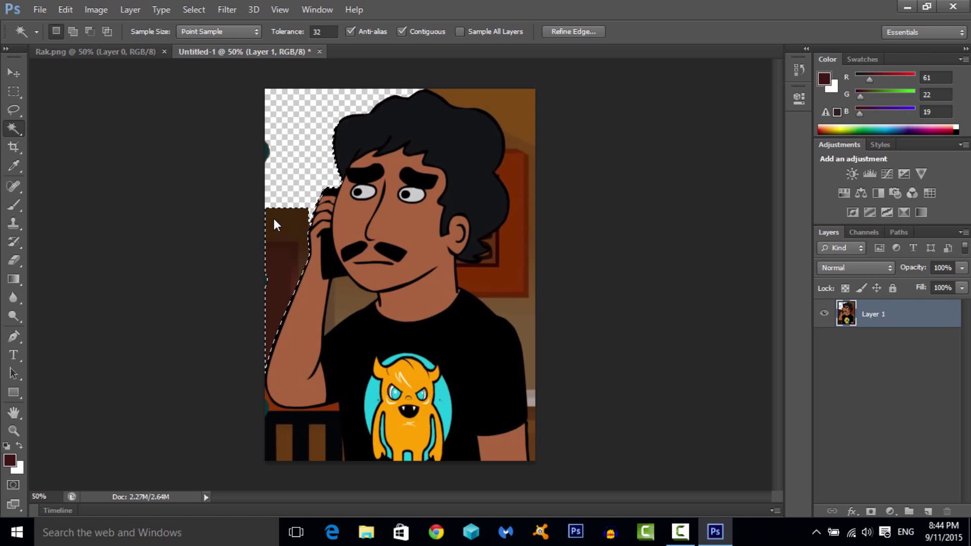
{"action": "left_click", "coordinate": [274, 219]}
{"action": "key", "text": "Delete"}
{"action": "key", "text": "ctrl+d"}
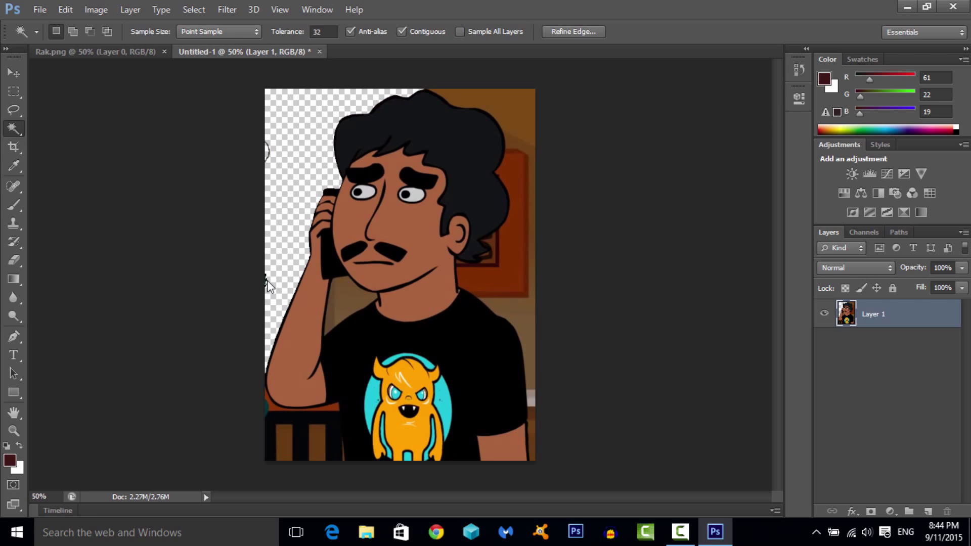
Step: Delete the brown strips between the chair slats, skipping the forearm edge fringe
{"action": "left_click", "coordinate": [270, 405]}
{"action": "key", "text": "ctrl+d"}
{"action": "left_click", "coordinate": [288, 453]}
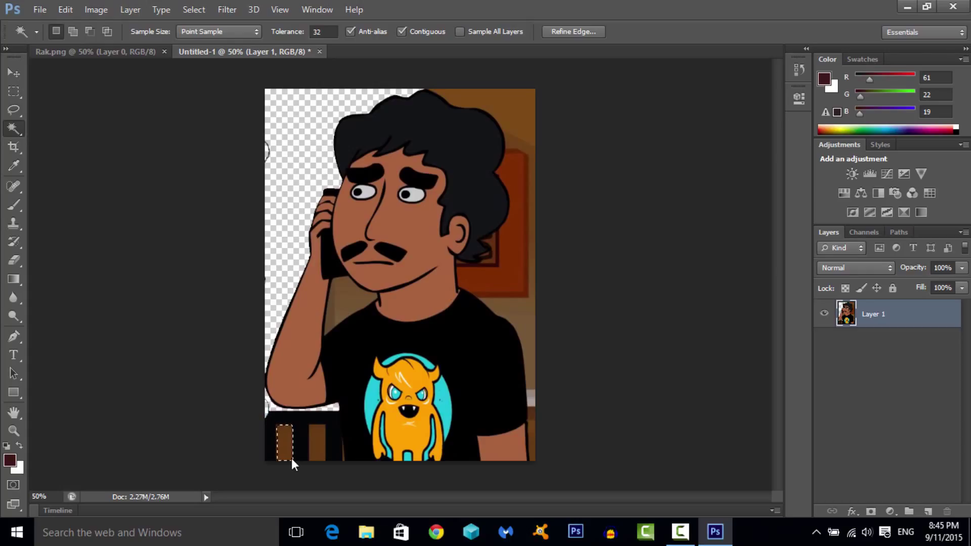
{"action": "key", "text": "Delete"}
{"action": "left_click", "coordinate": [316, 454]}
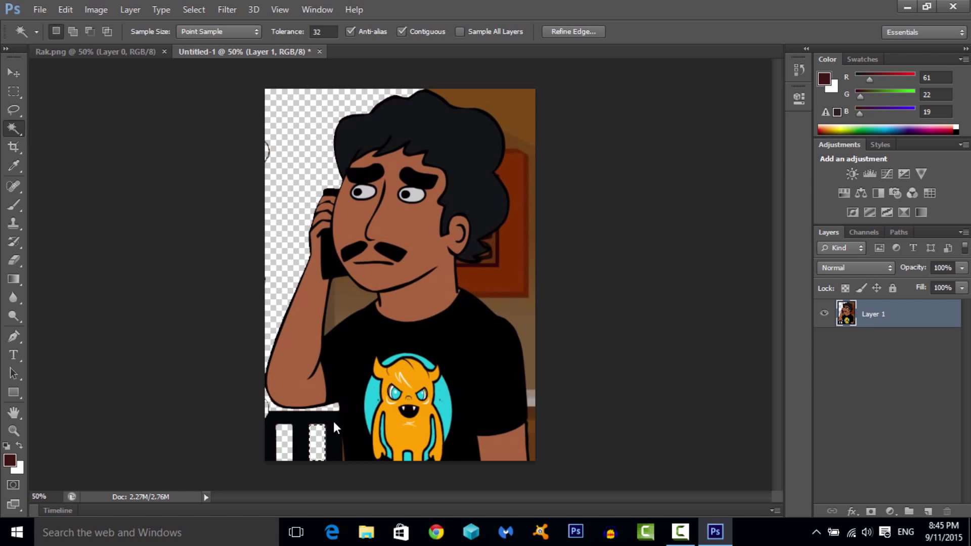
Step: Delete the brown background right of the head, undoing an accidental deletion of black areas
{"action": "left_click", "coordinate": [332, 420]}
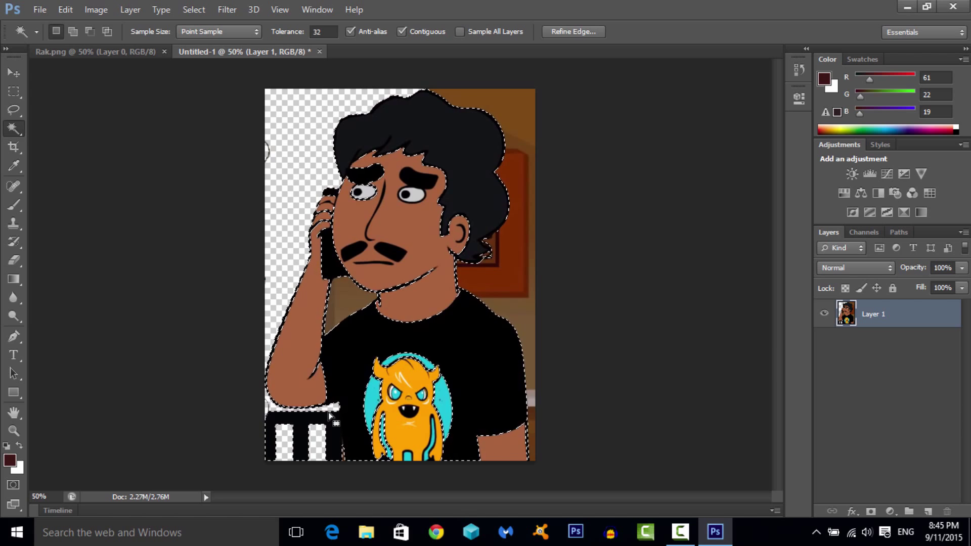
{"action": "key", "text": "Delete"}
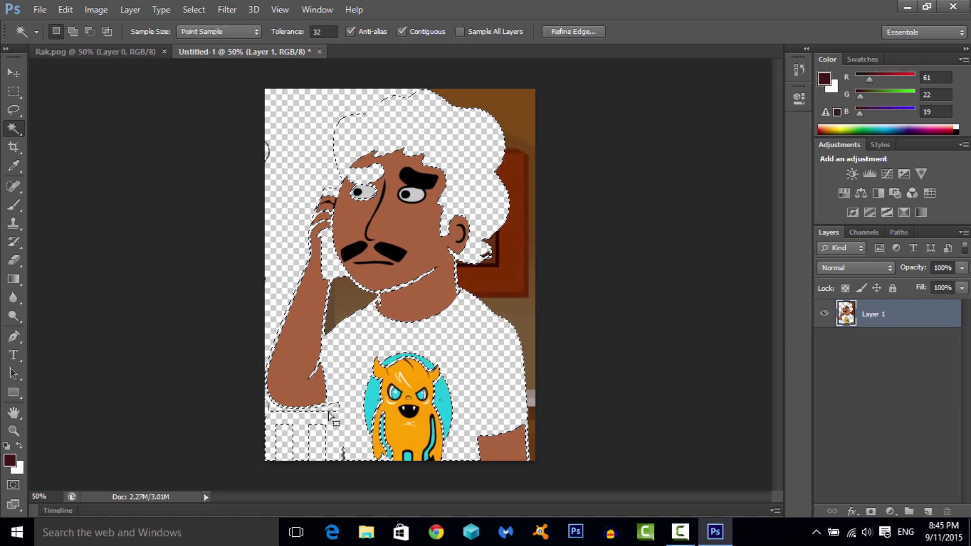
{"action": "key", "text": "ctrl+z"}
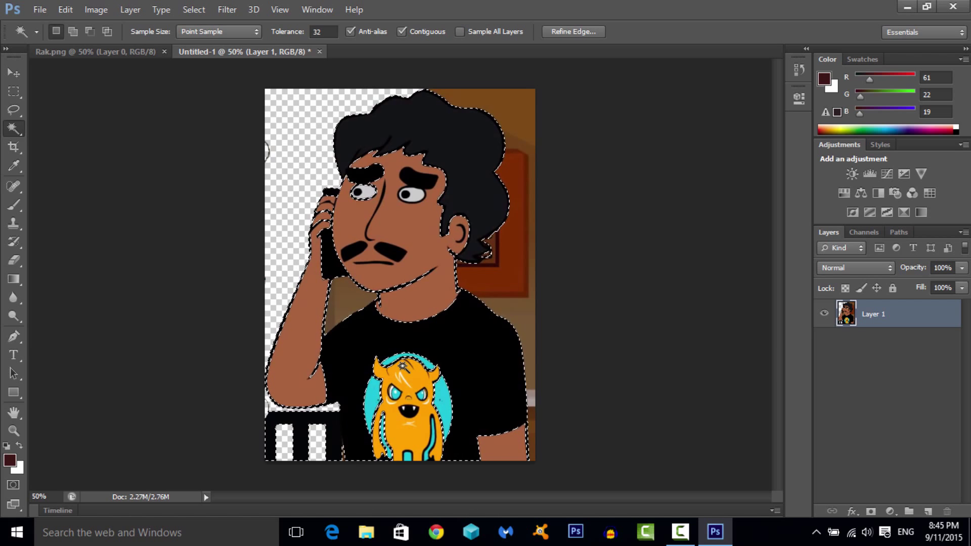
{"action": "left_click", "coordinate": [345, 302]}
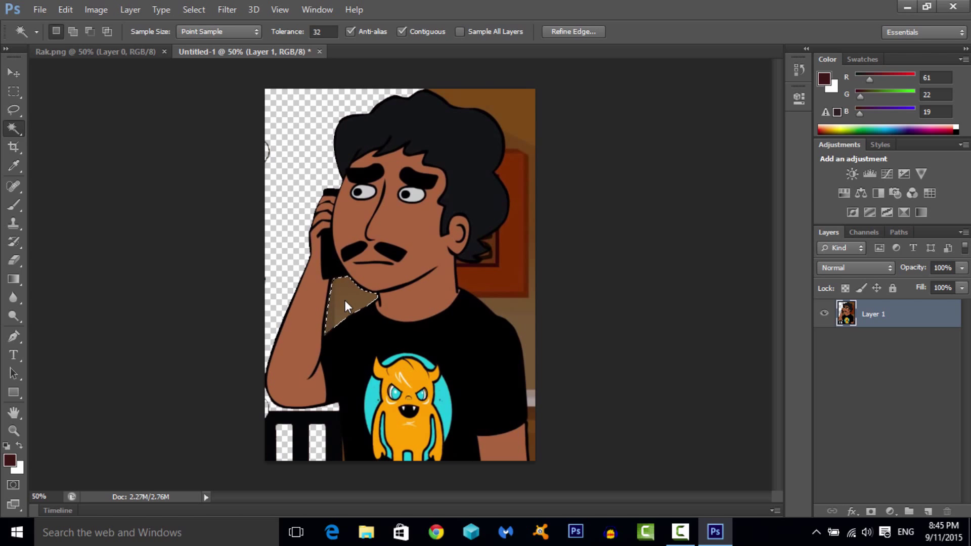
{"action": "left_click", "coordinate": [498, 305]}
{"action": "key", "text": "Delete"}
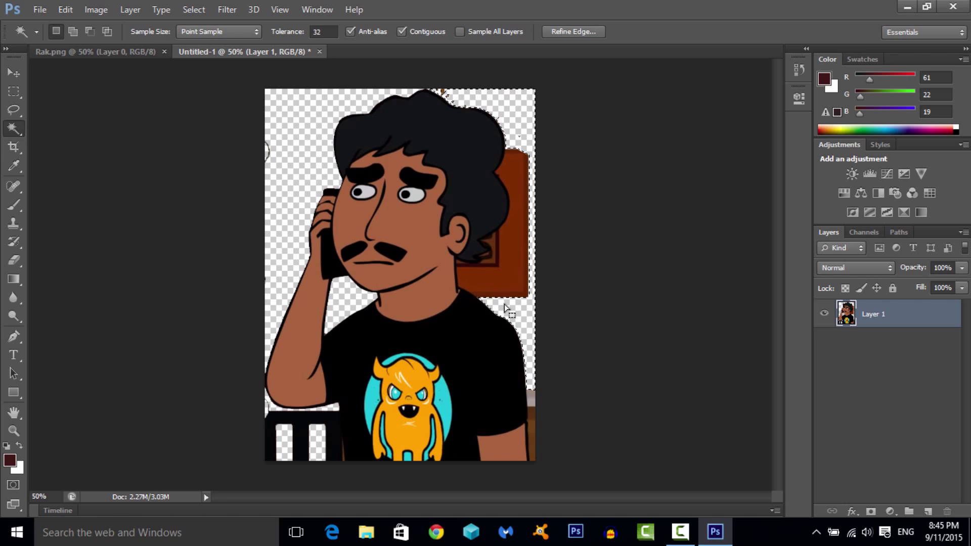
{"action": "key", "text": "Delete"}
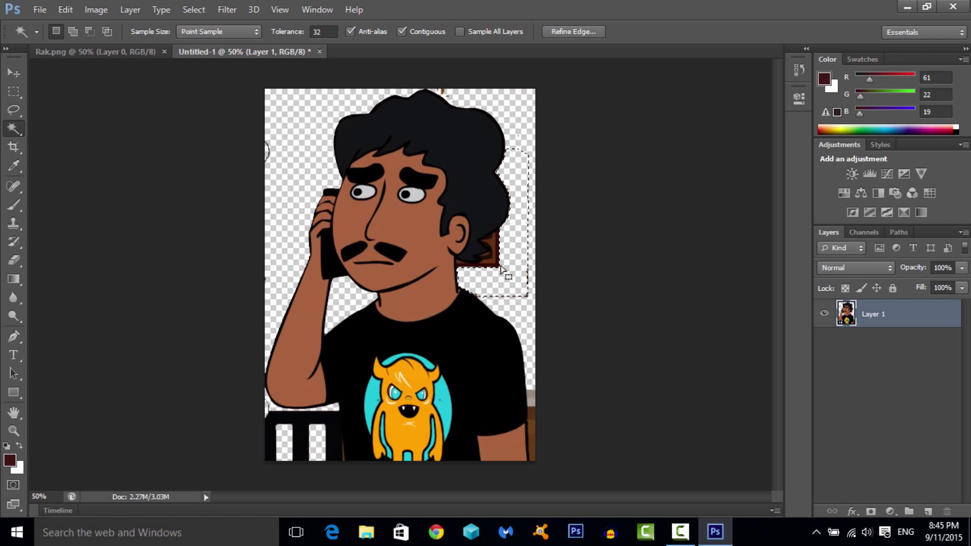
Step: Delete the dark brown fringe beside the ear and the brown strip at the right edge
{"action": "left_click", "coordinate": [493, 261]}
{"action": "key", "text": "Delete"}
{"action": "left_click", "coordinate": [464, 268]}
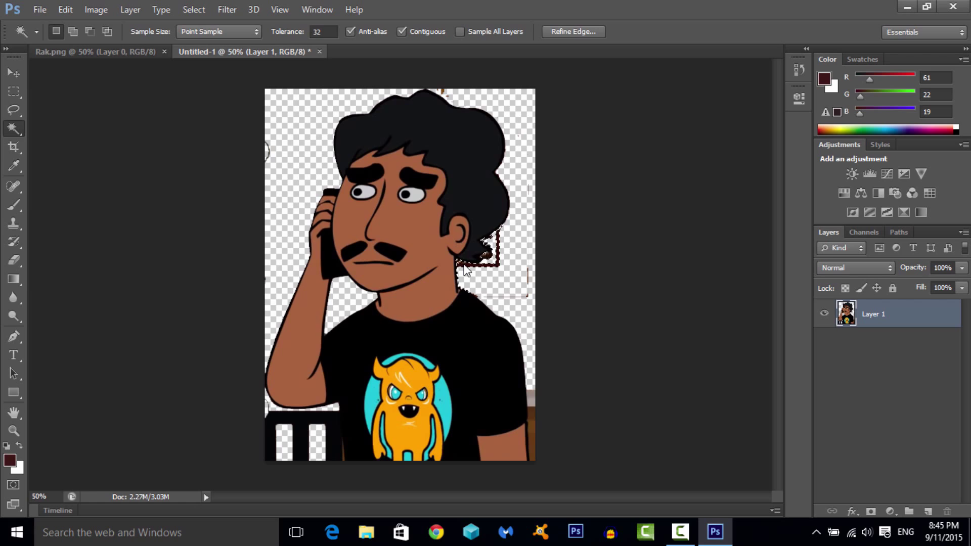
{"action": "key", "text": "Delete"}
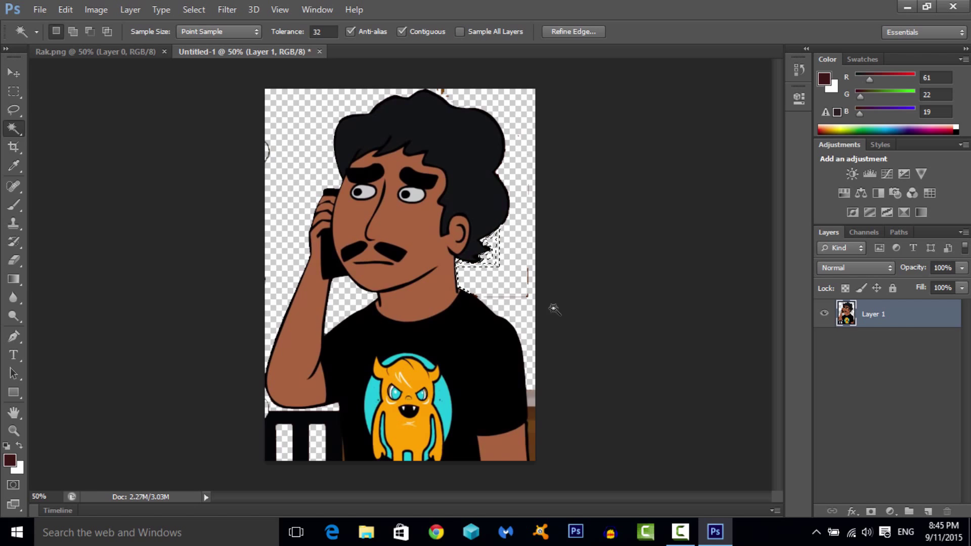
{"action": "left_click", "coordinate": [532, 411]}
{"action": "key", "text": "Delete"}
{"action": "left_click", "coordinate": [529, 402]}
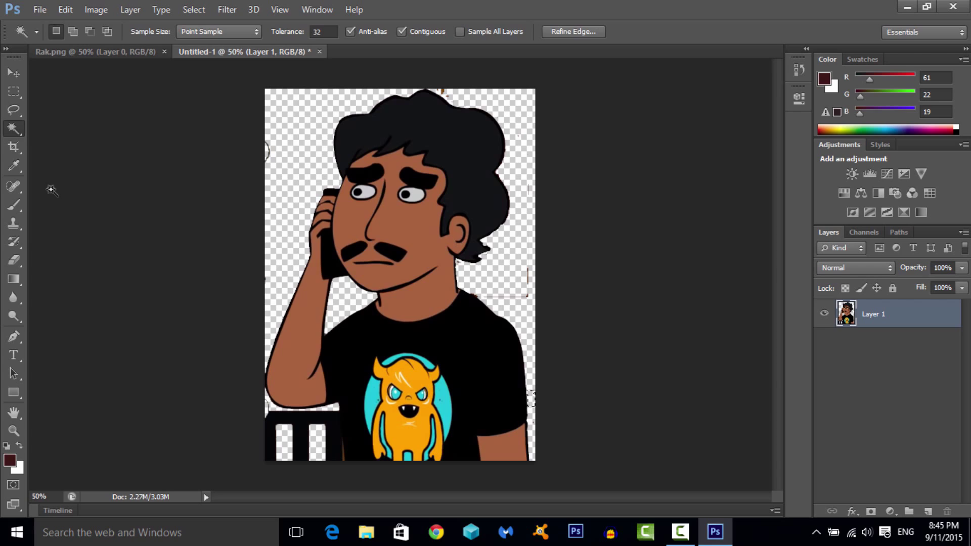
Step: Switch to the Eraser tool with a 14 px brush at 16% hardness
{"action": "left_click", "coordinate": [17, 263]}
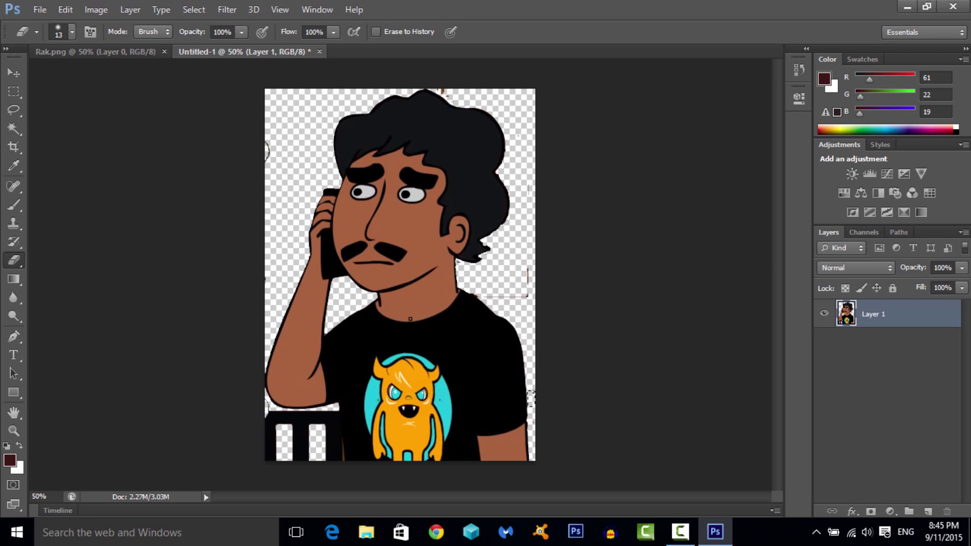
{"action": "scroll", "coordinate": [410, 319], "scroll_direction": "up", "scroll_amount": 2}
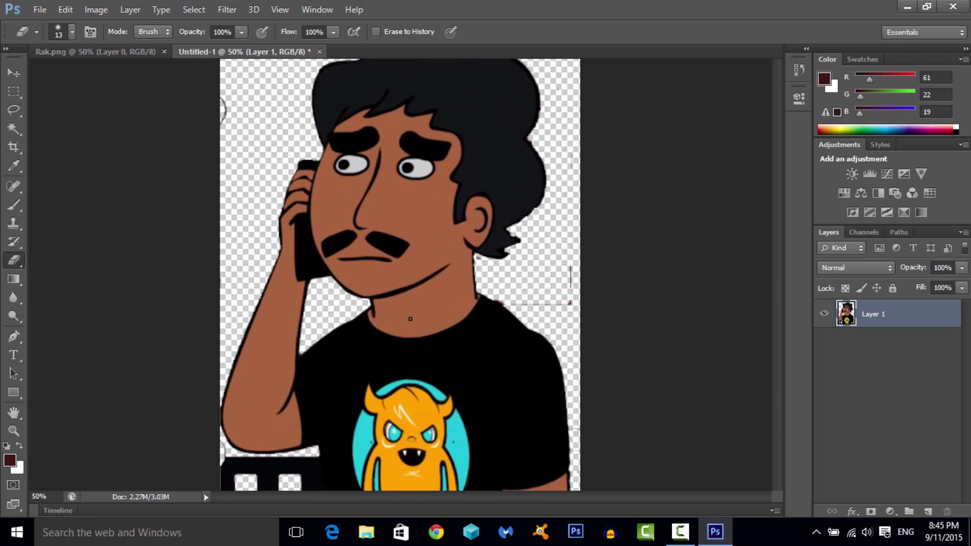
{"action": "scroll", "coordinate": [410, 318], "scroll_direction": "down", "scroll_amount": 2}
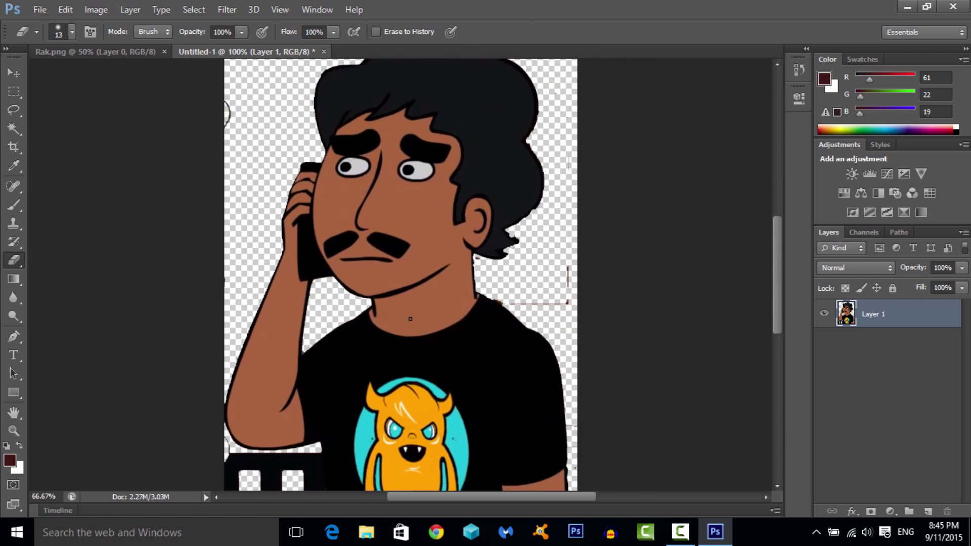
{"action": "scroll", "coordinate": [410, 319], "scroll_direction": "up", "scroll_amount": 2}
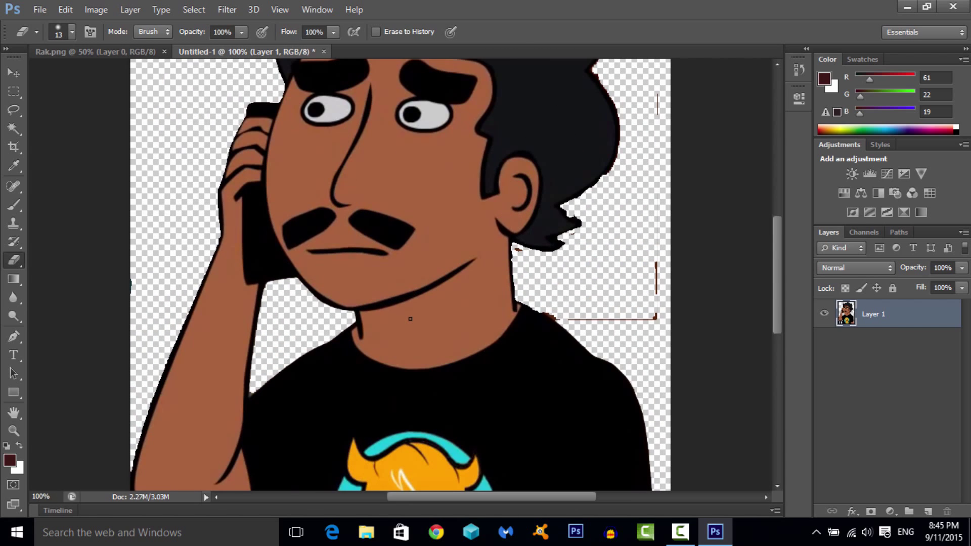
{"action": "scroll", "coordinate": [410, 318], "scroll_direction": "up", "scroll_amount": 1}
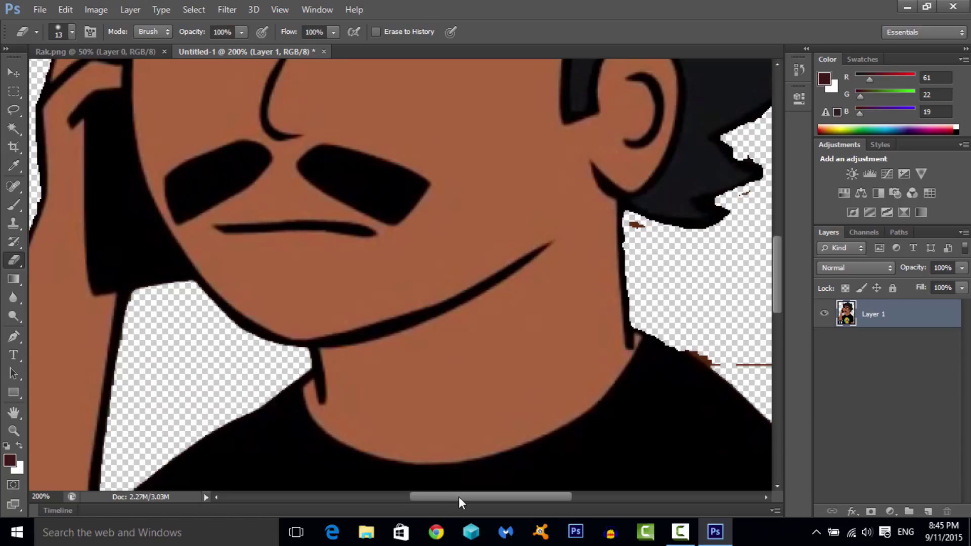
{"action": "left_click_drag", "start_coordinate": [459, 497], "coordinate": [499, 497]}
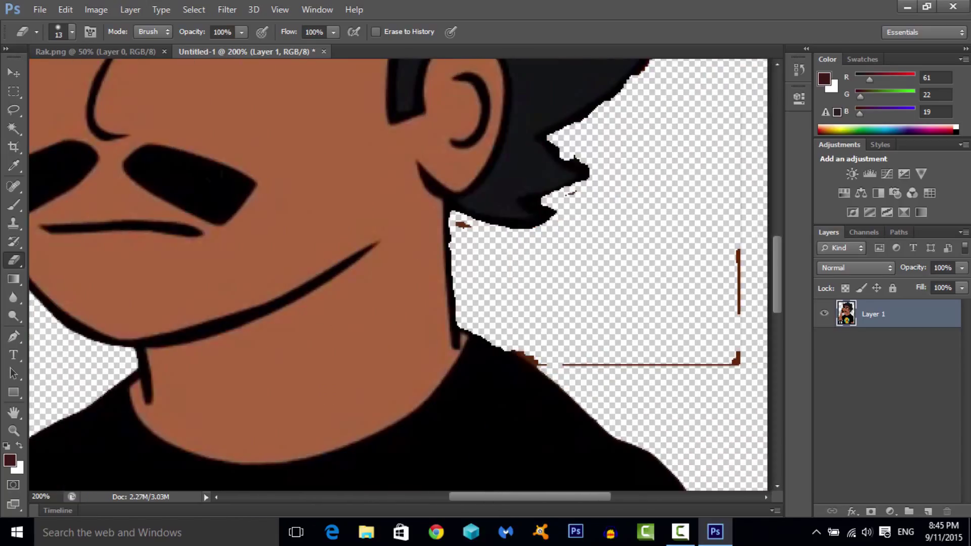
{"action": "left_click", "coordinate": [71, 31]}
{"action": "mouse_move", "coordinate": [29, 76]}
{"action": "left_mouse_down"}
{"action": "mouse_move", "coordinate": [81, 75]}
{"action": "mouse_move", "coordinate": [31, 71]}
{"action": "left_mouse_up"}
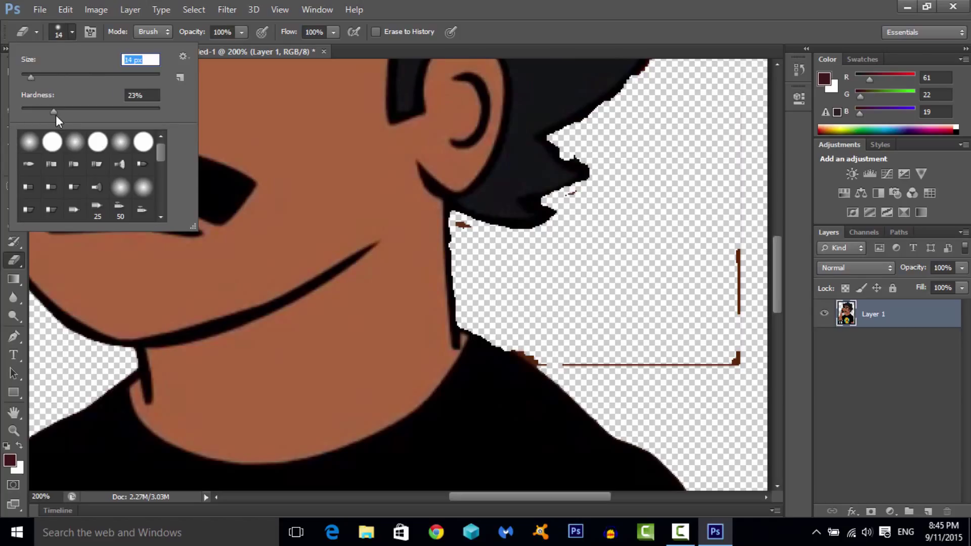
{"action": "left_click_drag", "start_coordinate": [56, 114], "coordinate": [44, 111]}
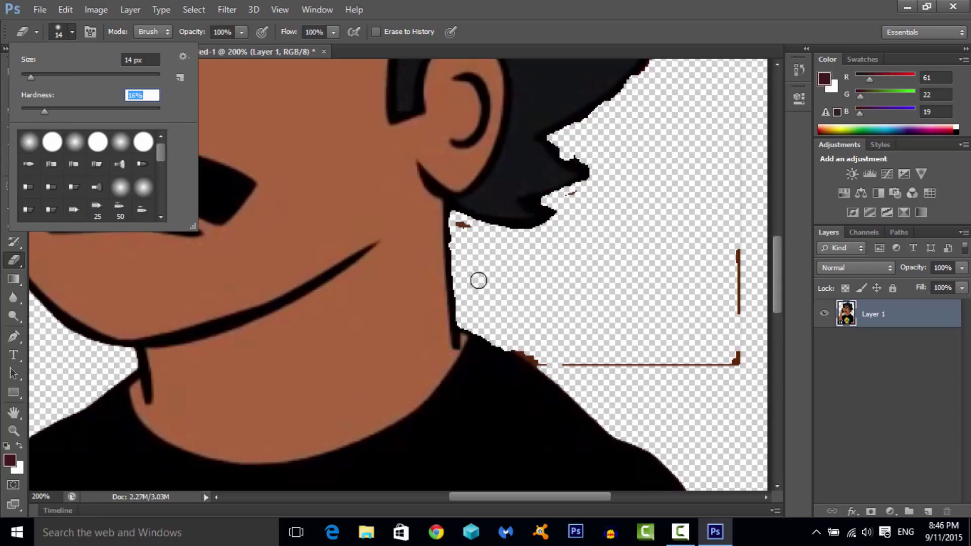
{"action": "key", "text": "Return"}
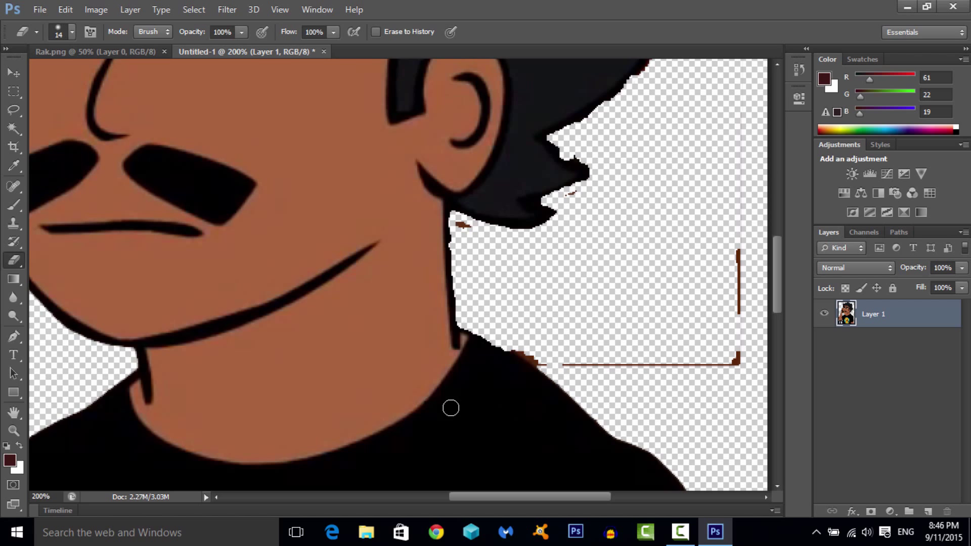
{"action": "key", "text": "ctrl+minus"}
{"action": "key", "text": "ctrl+minus"}
{"action": "key", "text": "ctrl+minus"}
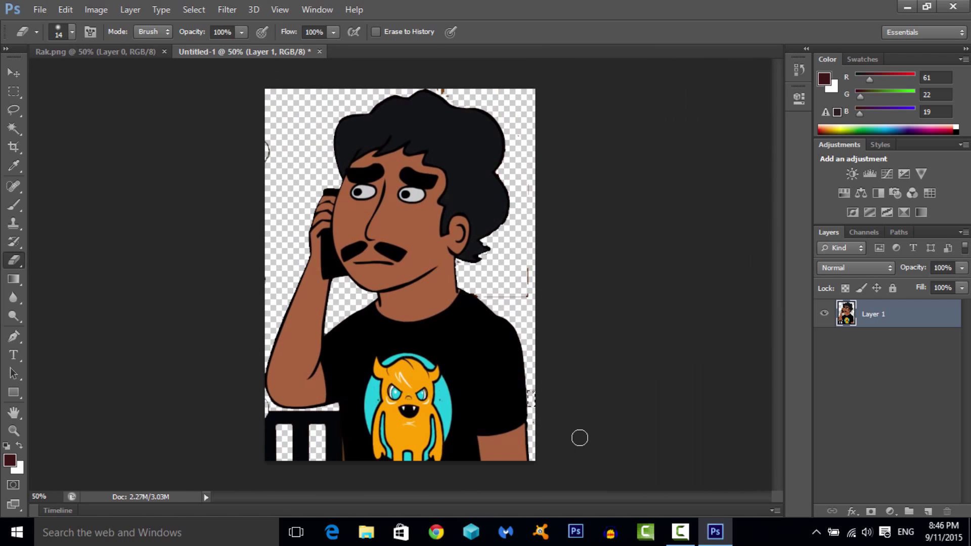
Step: Draw a rectangular selection across the canvas, then clear it again
{"action": "left_click", "coordinate": [13, 91]}
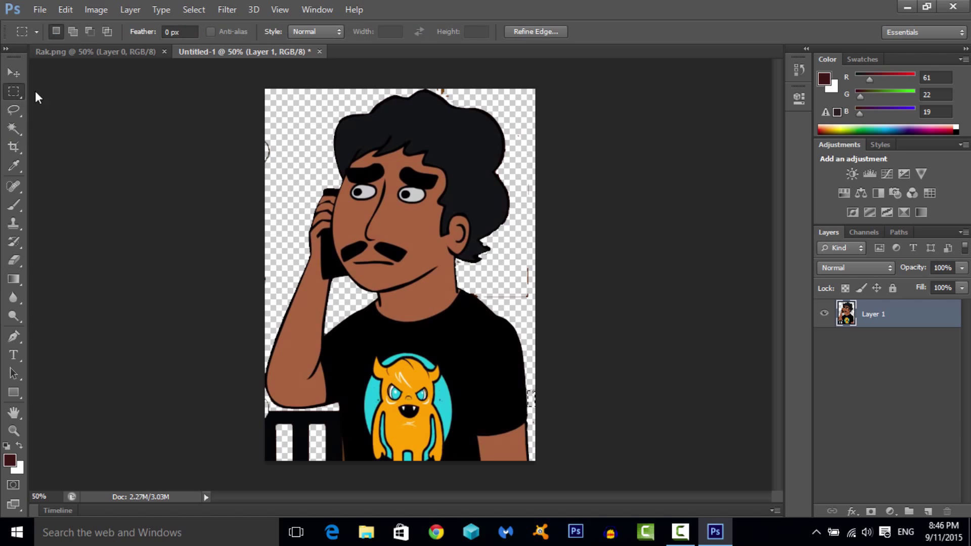
{"action": "left_click_drag", "start_coordinate": [255, 88], "coordinate": [611, 465]}
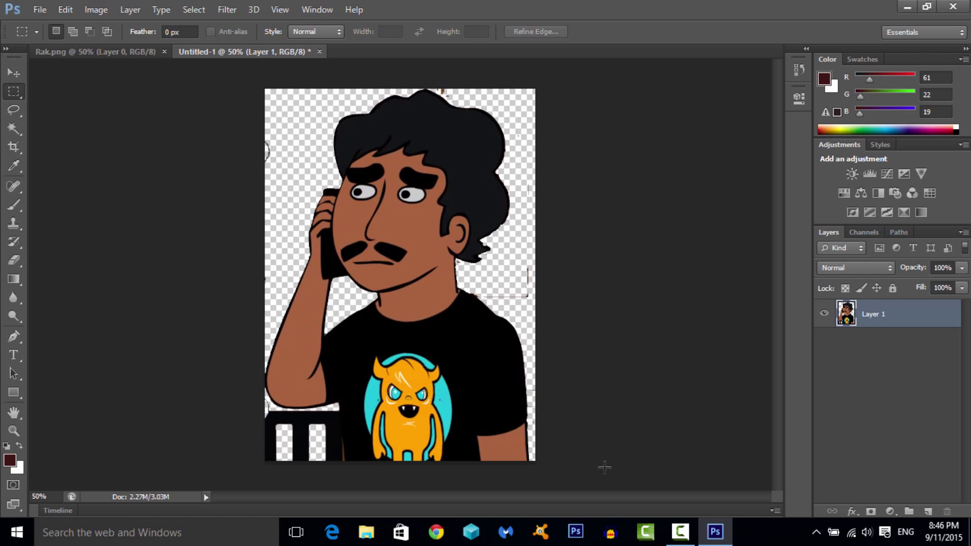
{"action": "left_click", "coordinate": [620, 419]}
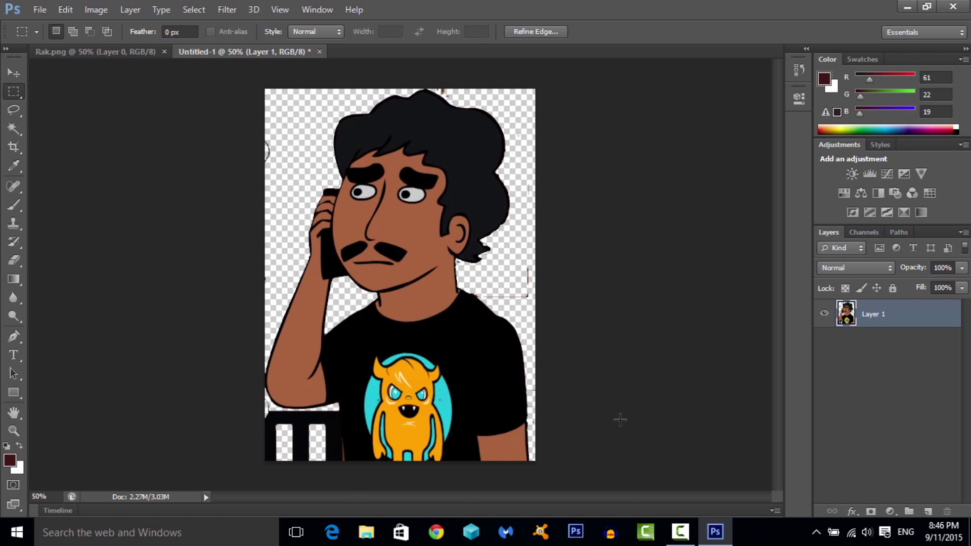
{"action": "left_click", "coordinate": [14, 260]}
Step: At 200% zoom, erase the stray brown lines and specks near the hair, neck and shoulder
{"action": "key", "text": "ctrl+plus"}
{"action": "key", "text": "ctrl+plus"}
{"action": "key", "text": "ctrl+plus"}
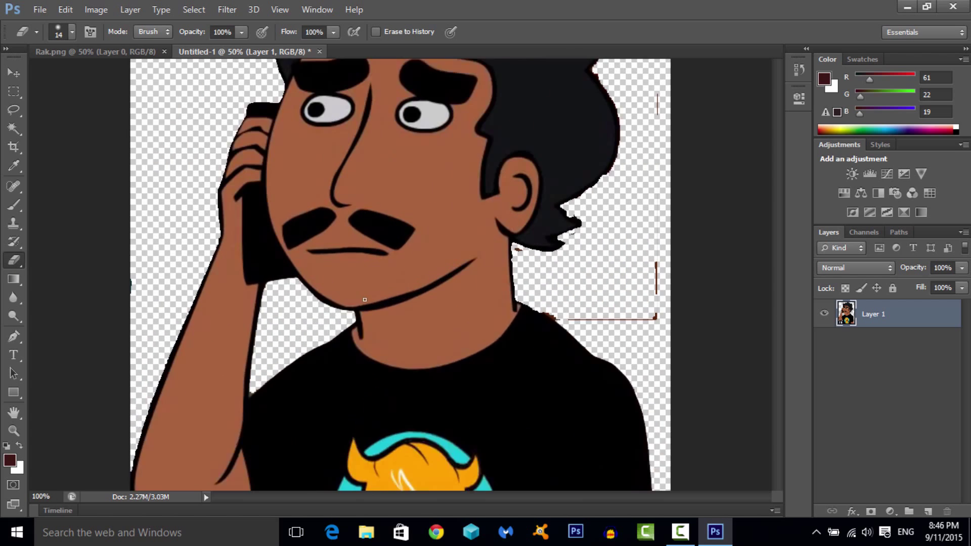
{"action": "left_click_drag", "start_coordinate": [492, 498], "coordinate": [577, 498]}
{"action": "mouse_move", "coordinate": [323, 351]}
{"action": "left_mouse_down"}
{"action": "mouse_move", "coordinate": [331, 360]}
{"action": "mouse_move", "coordinate": [305, 327]}
{"action": "mouse_move", "coordinate": [323, 348]}
{"action": "left_mouse_up"}
{"action": "mouse_move", "coordinate": [385, 368]}
{"action": "left_mouse_down"}
{"action": "mouse_move", "coordinate": [369, 364]}
{"action": "mouse_move", "coordinate": [544, 357]}
{"action": "left_mouse_up"}
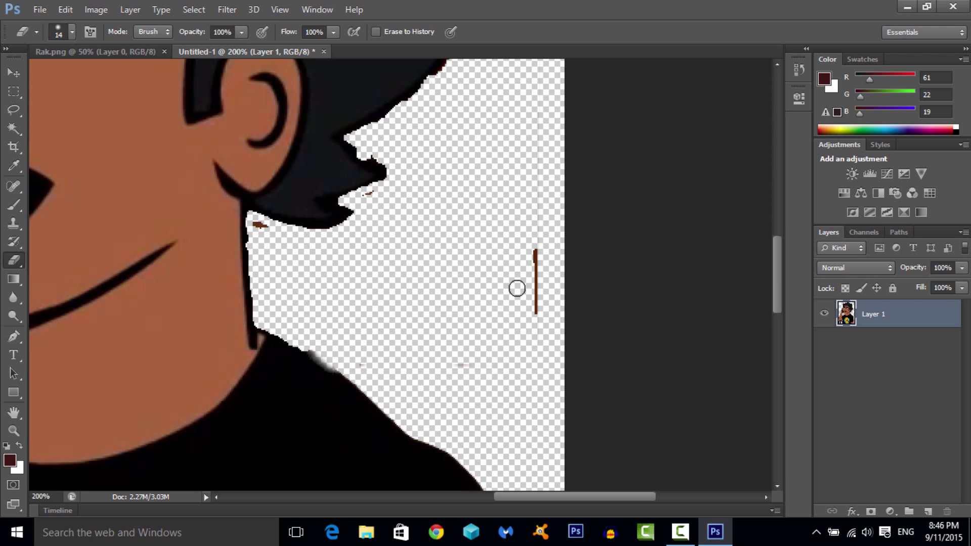
{"action": "mouse_move", "coordinate": [522, 247]}
{"action": "left_mouse_down"}
{"action": "mouse_move", "coordinate": [539, 304]}
{"action": "mouse_move", "coordinate": [518, 329]}
{"action": "left_mouse_up"}
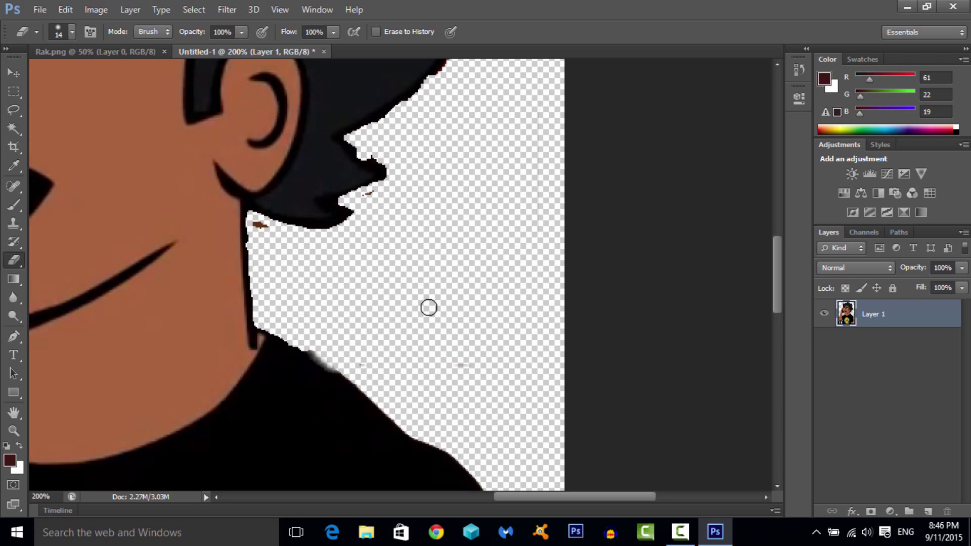
{"action": "mouse_move", "coordinate": [372, 197]}
{"action": "left_mouse_down"}
{"action": "mouse_move", "coordinate": [364, 193]}
{"action": "mouse_move", "coordinate": [368, 202]}
{"action": "left_mouse_up"}
{"action": "left_click_drag", "start_coordinate": [267, 232], "coordinate": [259, 228]}
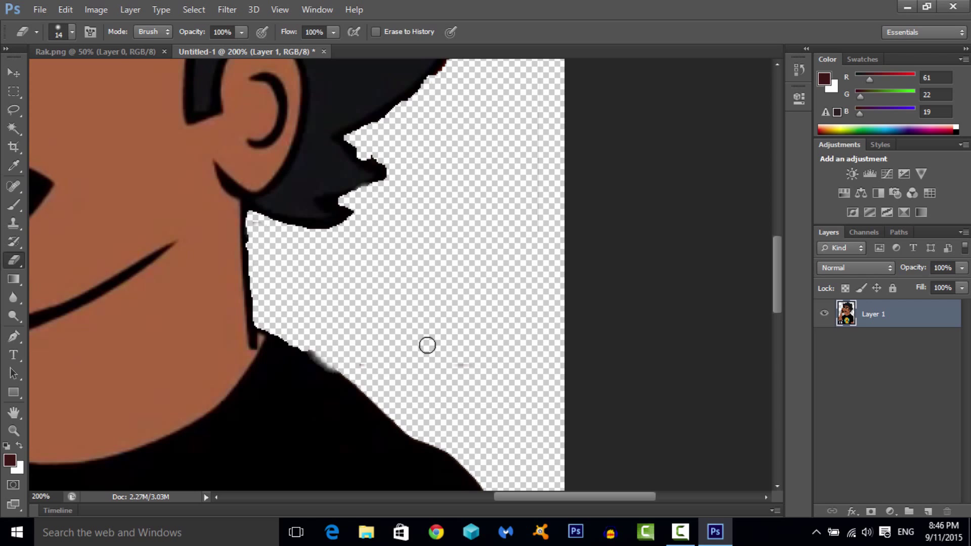
{"action": "mouse_move", "coordinate": [335, 364]}
{"action": "left_mouse_down"}
{"action": "mouse_move", "coordinate": [369, 393]}
{"action": "mouse_move", "coordinate": [334, 385]}
{"action": "mouse_move", "coordinate": [321, 368]}
{"action": "left_mouse_up"}
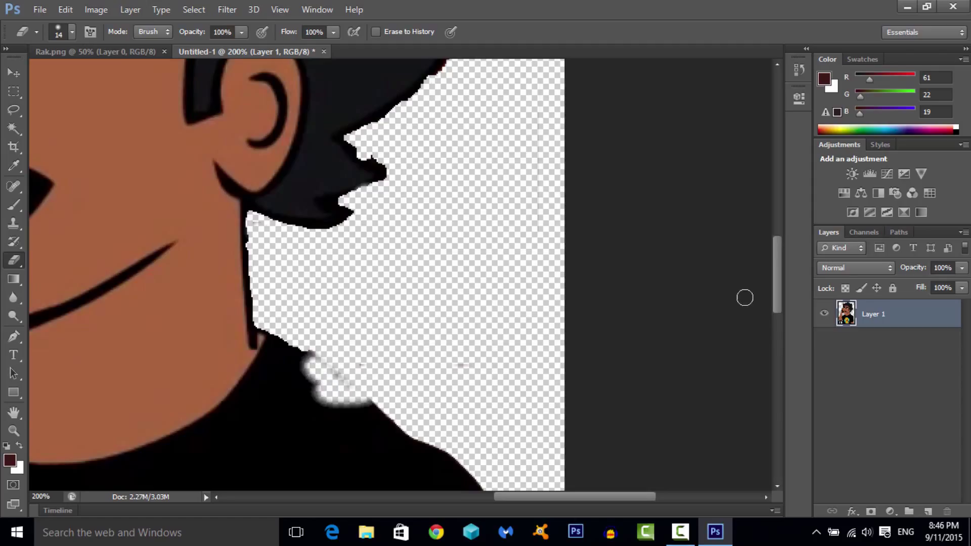
Step: Erase the hair-edge bulge and the brown marks along the top of the hair
{"action": "left_click_drag", "start_coordinate": [778, 297], "coordinate": [788, 235]}
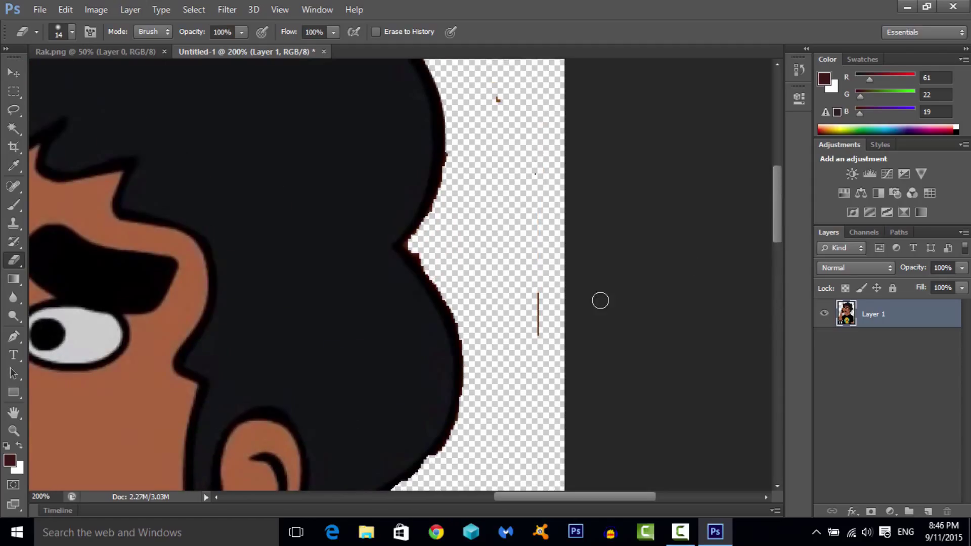
{"action": "mouse_move", "coordinate": [541, 303]}
{"action": "left_mouse_down"}
{"action": "mouse_move", "coordinate": [546, 286]}
{"action": "mouse_move", "coordinate": [450, 288]}
{"action": "mouse_move", "coordinate": [417, 232]}
{"action": "mouse_move", "coordinate": [446, 148]}
{"action": "mouse_move", "coordinate": [444, 168]}
{"action": "mouse_move", "coordinate": [513, 93]}
{"action": "left_mouse_up"}
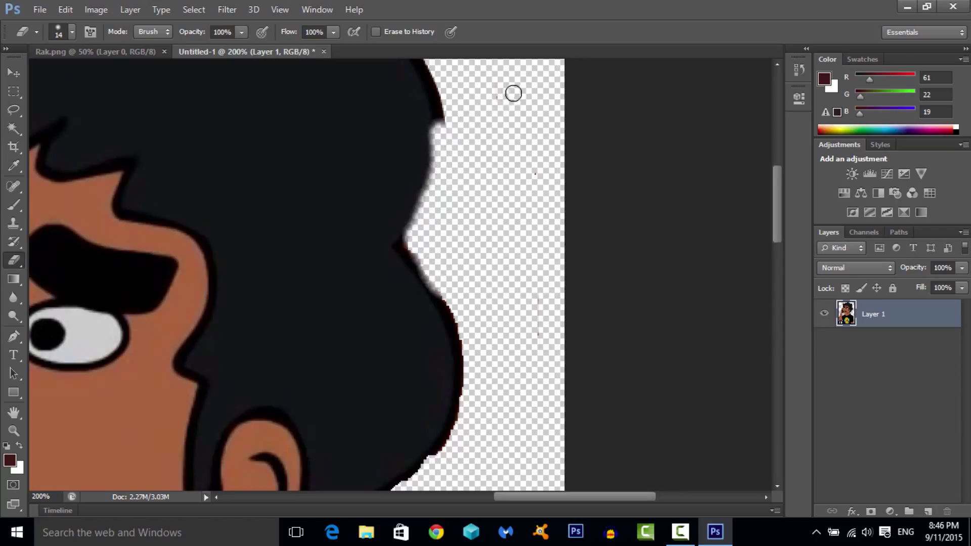
{"action": "left_click", "coordinate": [499, 99]}
{"action": "left_click_drag", "start_coordinate": [777, 227], "coordinate": [784, 172]}
{"action": "mouse_move", "coordinate": [203, 220]}
{"action": "left_mouse_down"}
{"action": "mouse_move", "coordinate": [174, 213]}
{"action": "mouse_move", "coordinate": [234, 258]}
{"action": "mouse_move", "coordinate": [276, 272]}
{"action": "left_mouse_up"}
{"action": "mouse_move", "coordinate": [145, 213]}
{"action": "left_mouse_down"}
{"action": "mouse_move", "coordinate": [108, 214]}
{"action": "mouse_move", "coordinate": [146, 248]}
{"action": "mouse_move", "coordinate": [190, 240]}
{"action": "mouse_move", "coordinate": [202, 302]}
{"action": "left_mouse_up"}
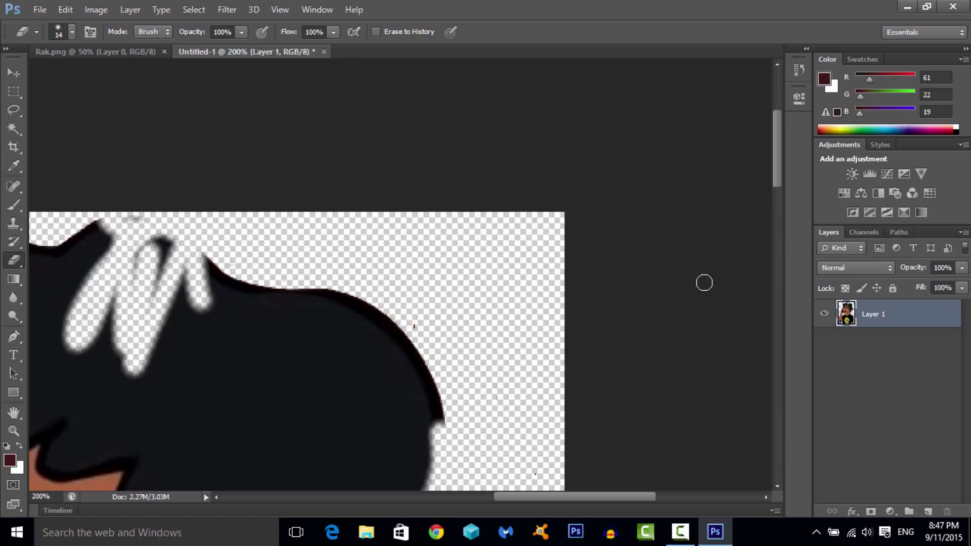
Step: Zoom out to 50% to view the entire cut-out cartoon figure
{"action": "key", "text": "ctrl+minus"}
{"action": "key", "text": "ctrl+minus"}
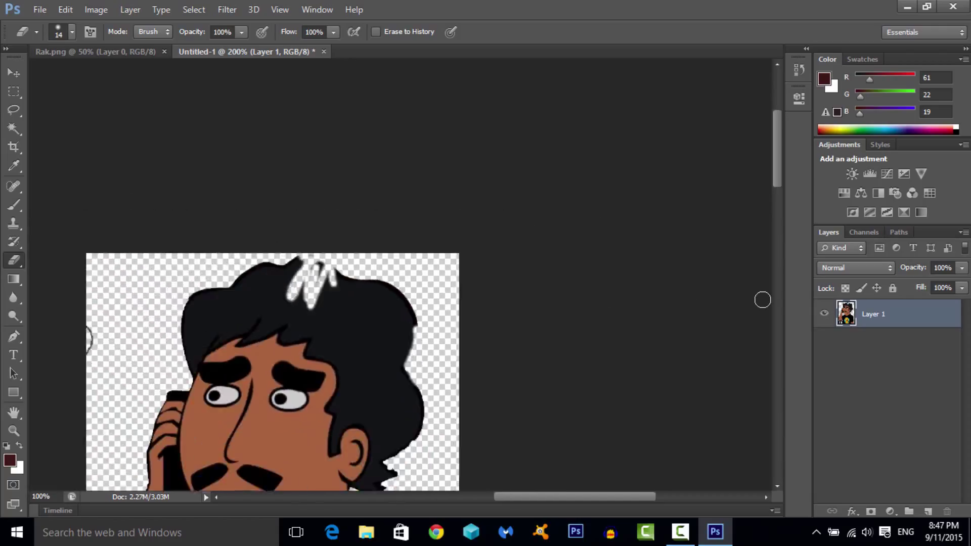
{"action": "key", "text": "ctrl+minus"}
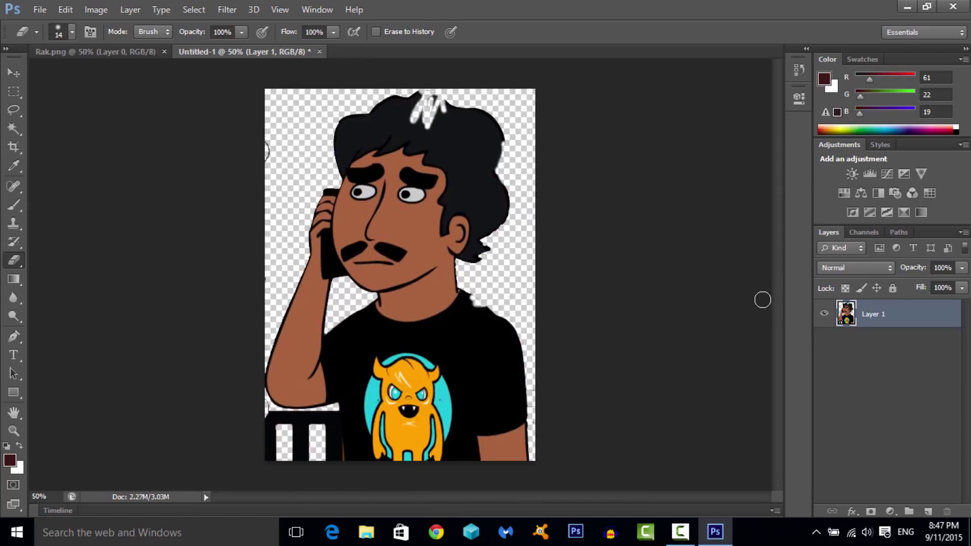